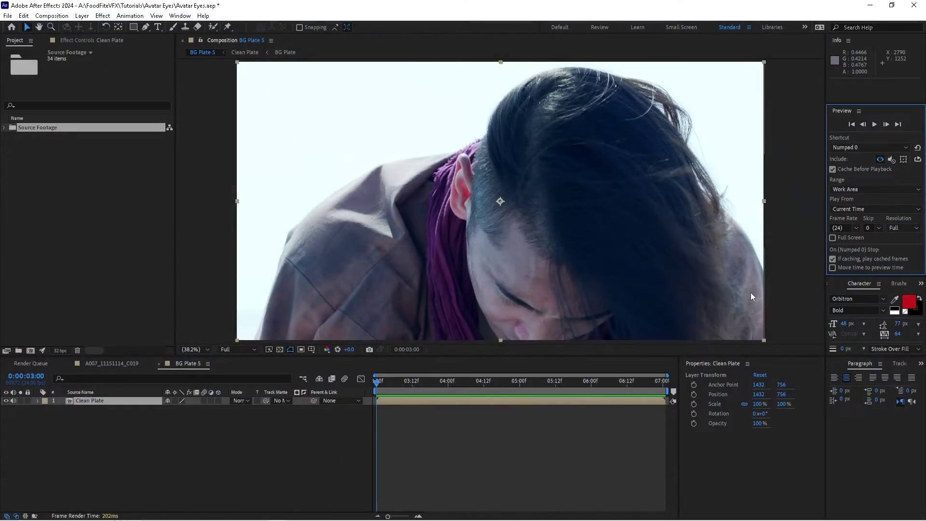
Preview the Clean Plate footage and move the playhead to the end of the clip at 0:00:07:00
key(space)
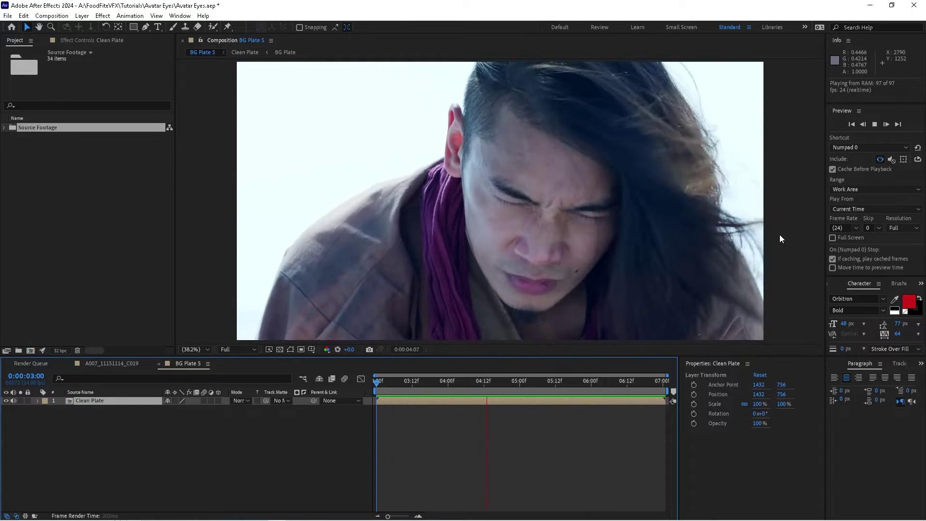
drag(566, 382, 630, 389)
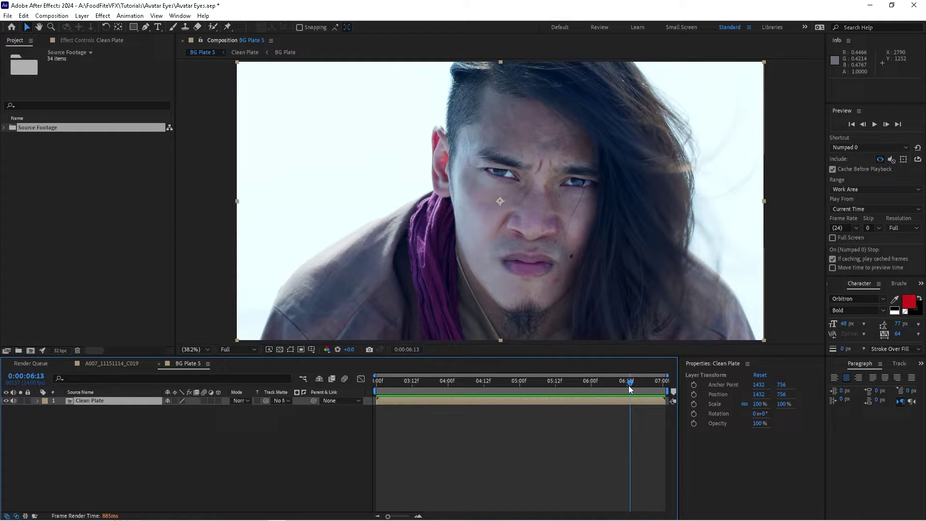
drag(629, 386, 627, 386)
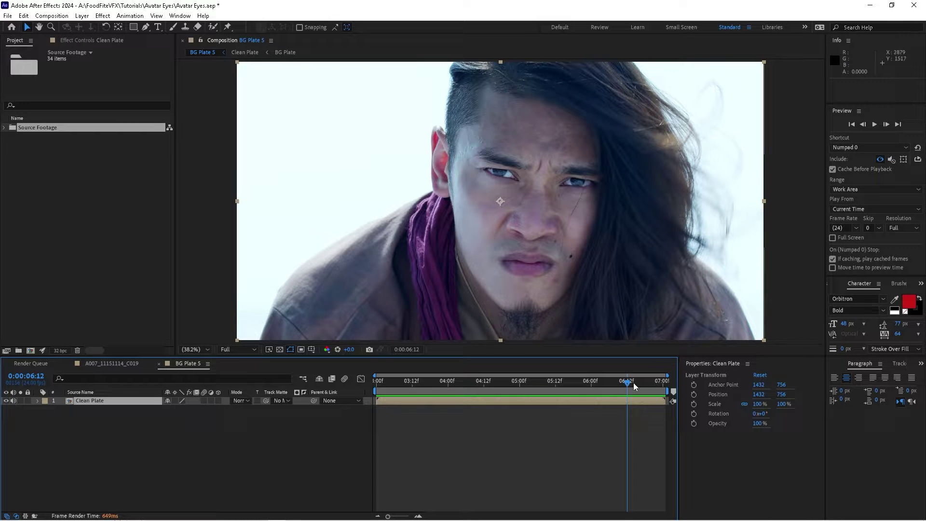
drag(633, 384, 674, 396)
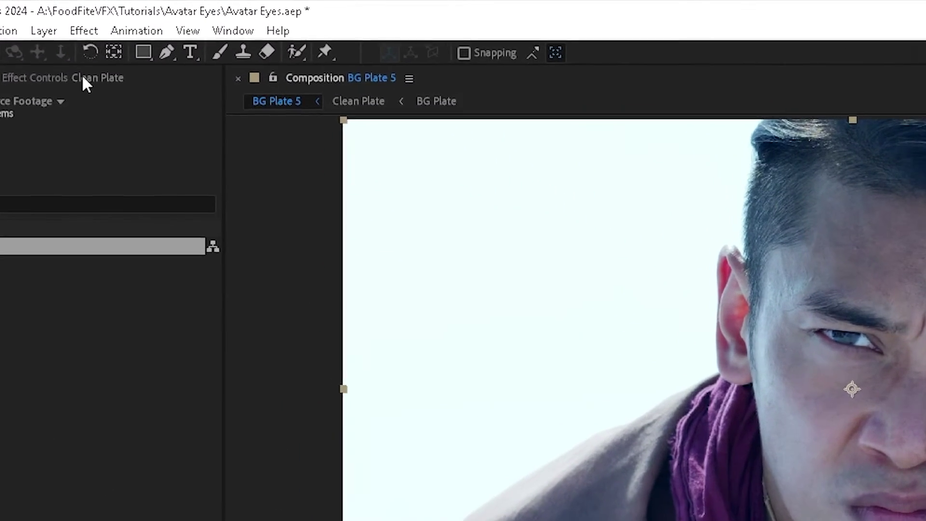
Apply the Boris FX Mocha AE effect to the Clean Plate layer and launch Mocha
click(84, 30)
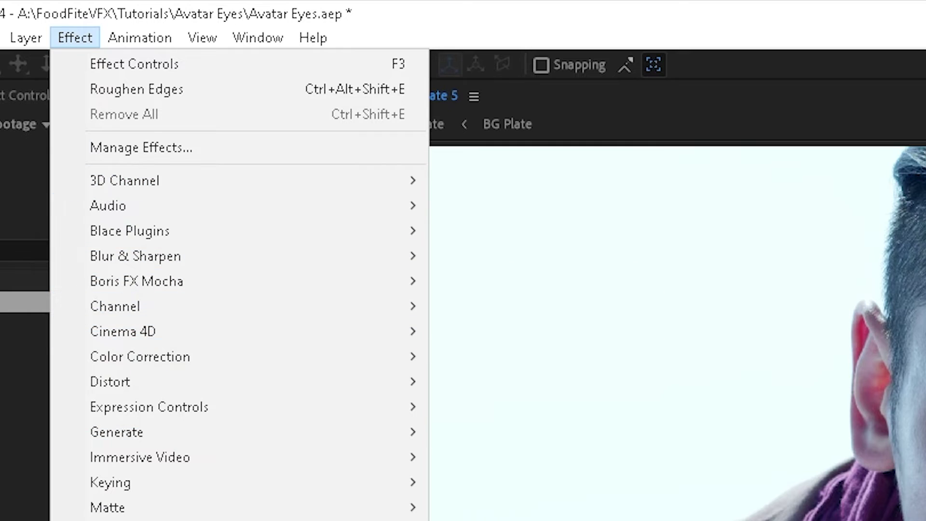
mouse_move(336, 296)
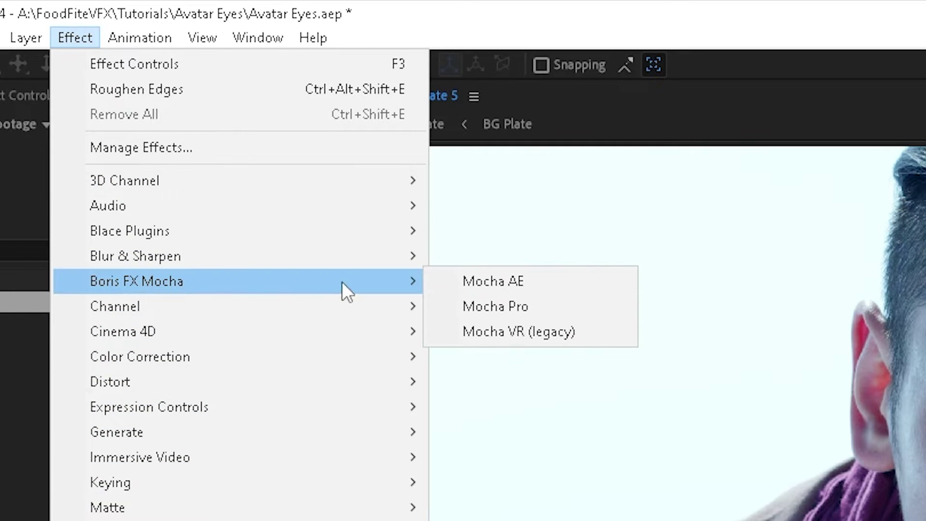
click(502, 282)
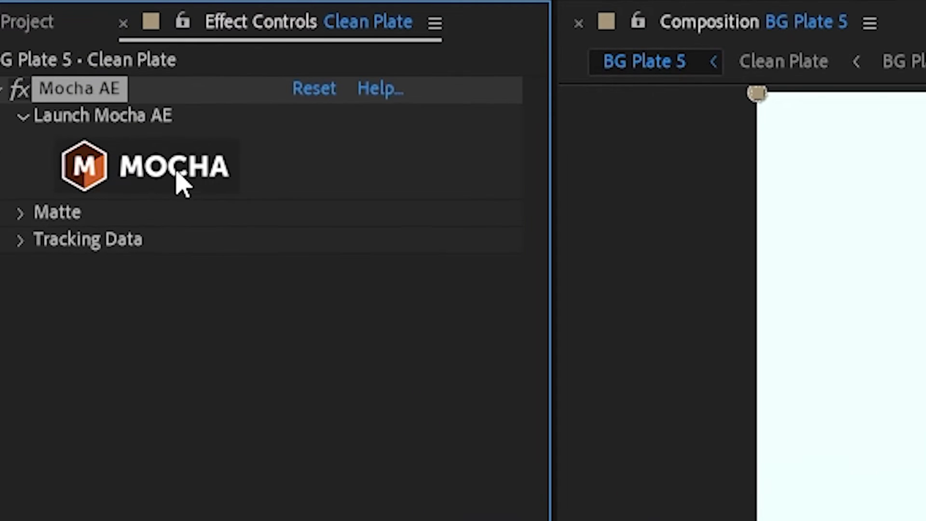
click(181, 184)
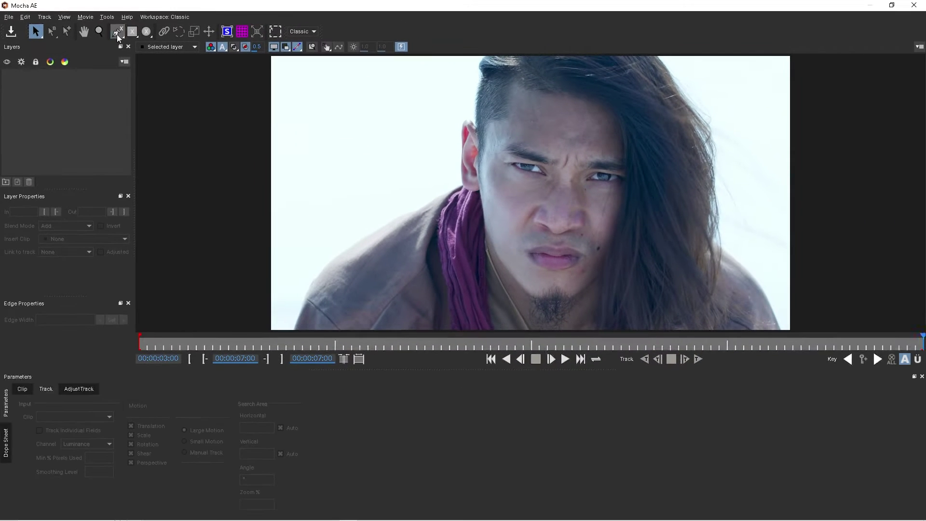
Draw a closed X-spline loosely around the man's eye nearest his visible ear
click(166, 24)
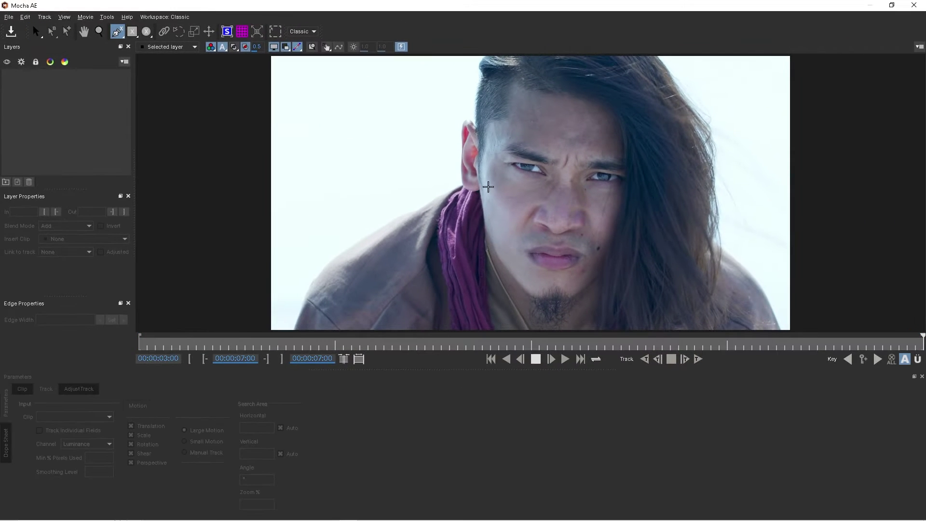
scroll(526, 174, up, 5)
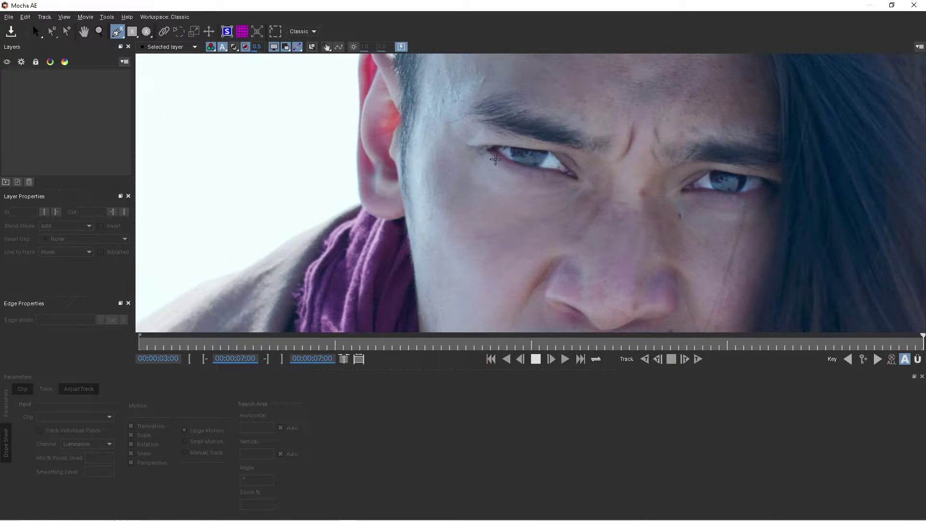
click(467, 140)
click(522, 141)
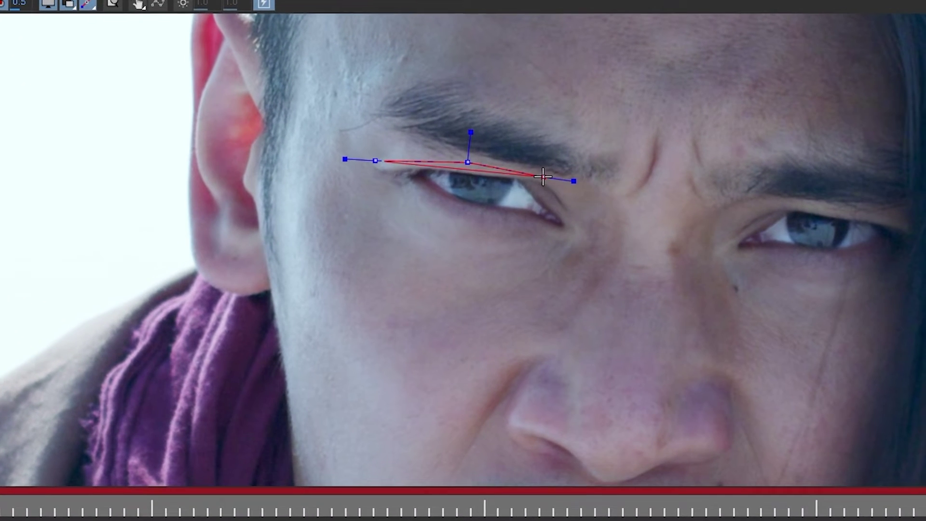
click(543, 177)
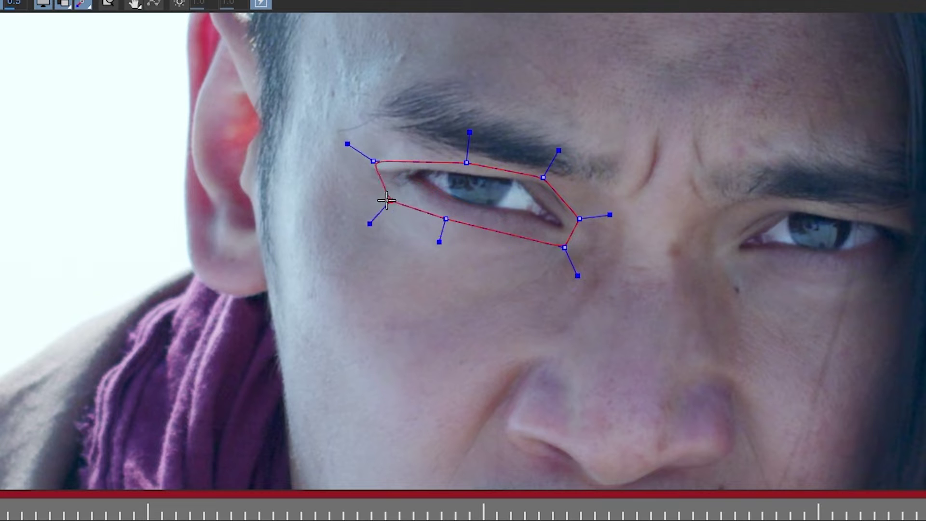
right_click(373, 189)
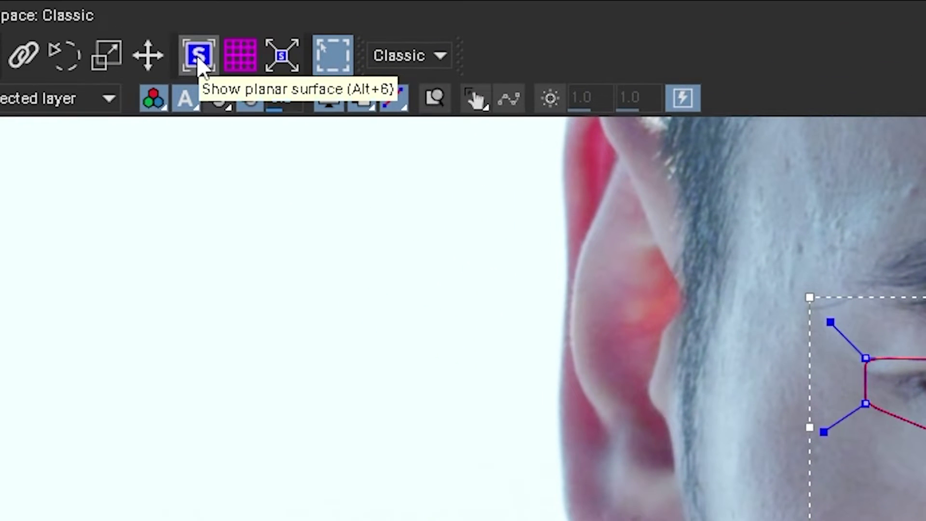
Show the planar surface and track the eye shape backward, stopping around 0:00:05:12
click(199, 57)
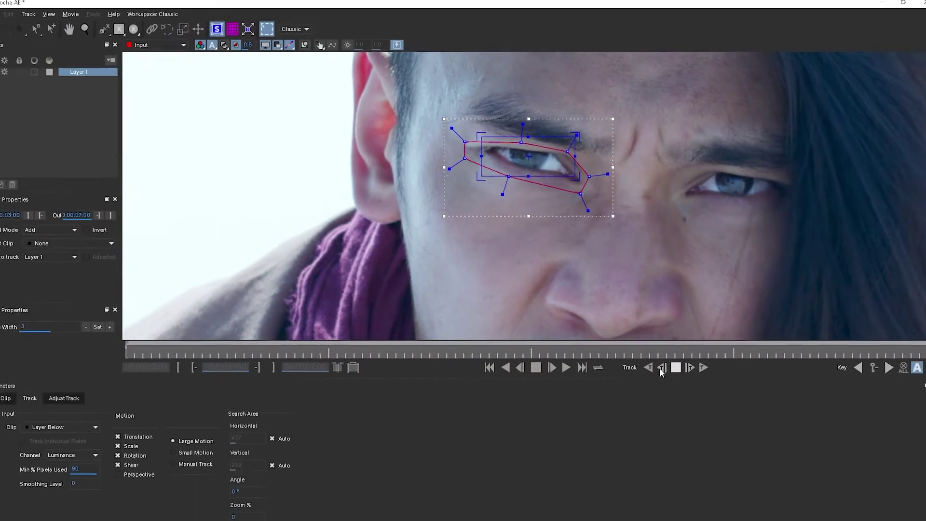
click(662, 369)
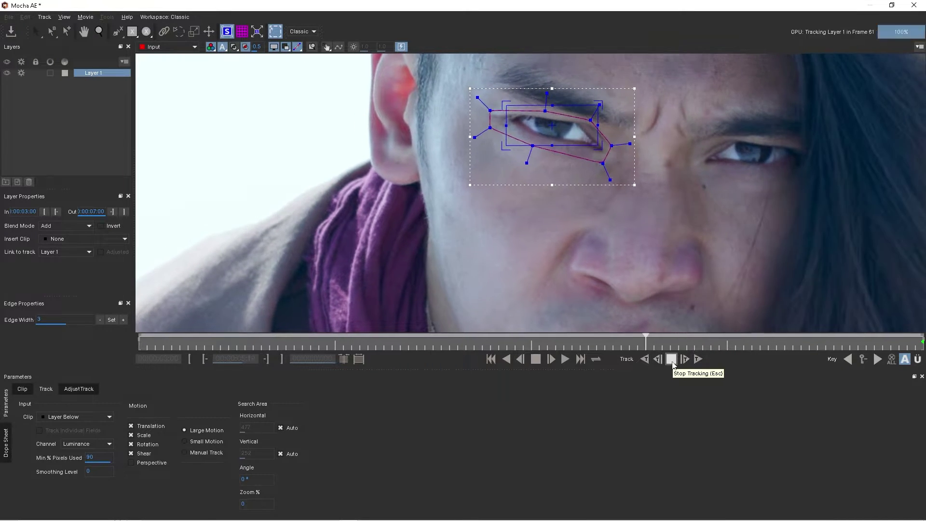
click(672, 360)
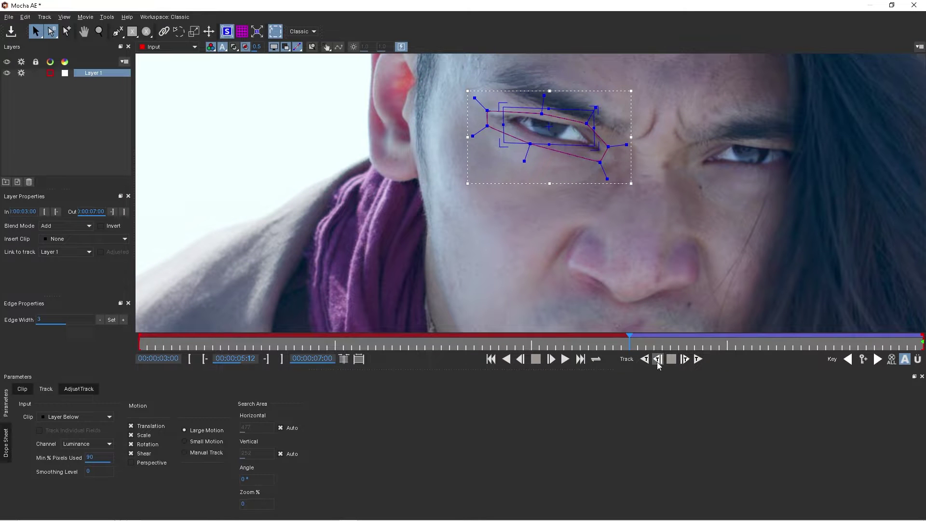
Track backward frame by frame to 0:00:05:08, set the layer's in point there, and scrub through the track
click(659, 362)
click(659, 362)
click(659, 362)
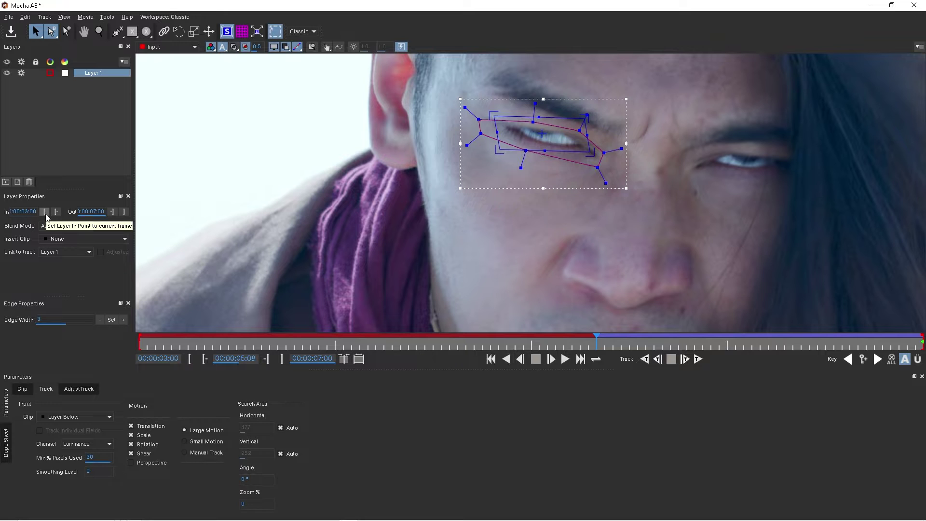
click(601, 348)
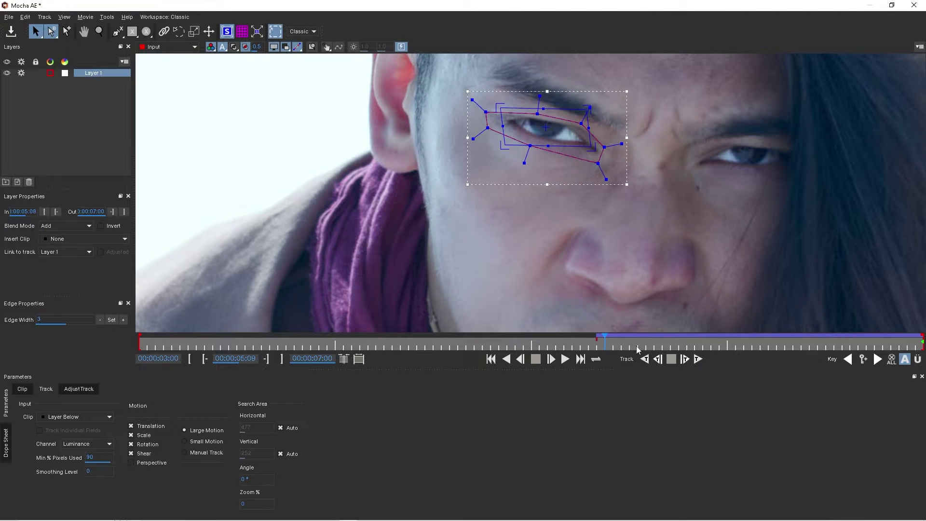
drag(615, 348, 778, 346)
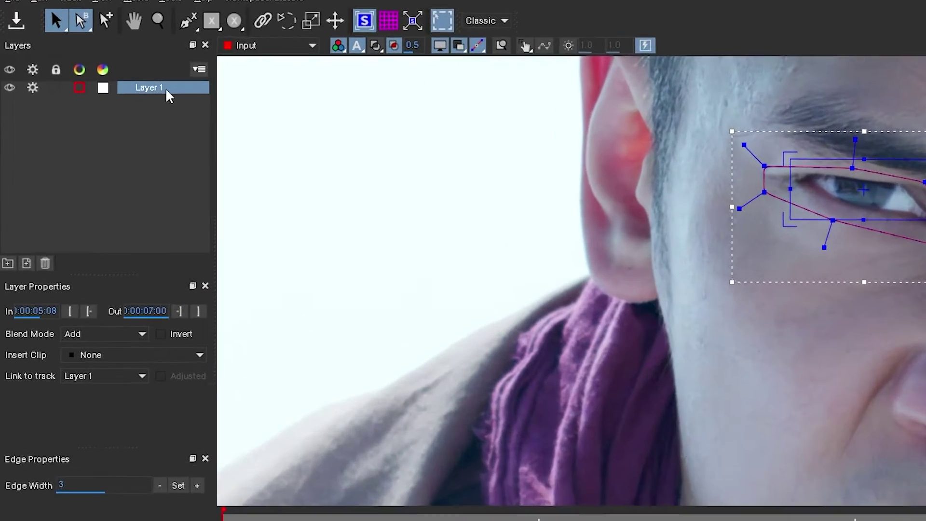
Rename Layer 1 as Left Eye Track and lock it
double_click(115, 79)
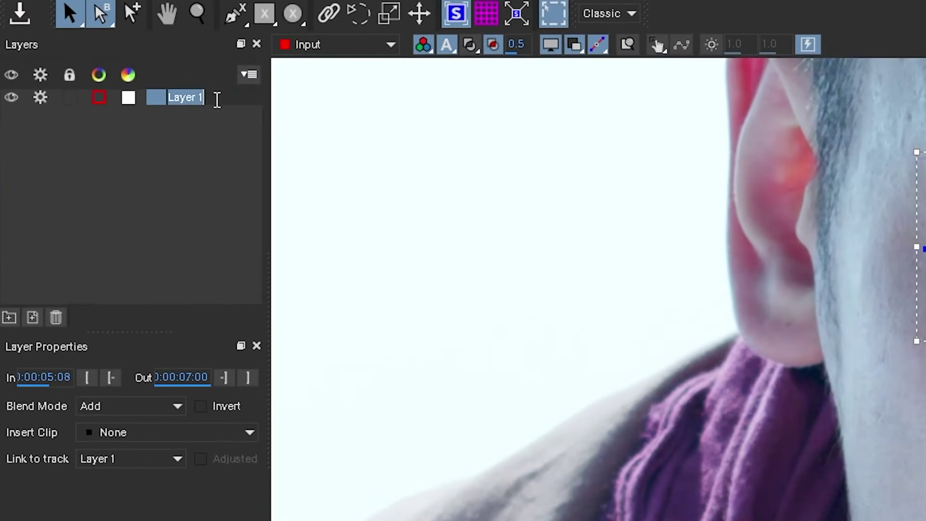
text(Left Ey)
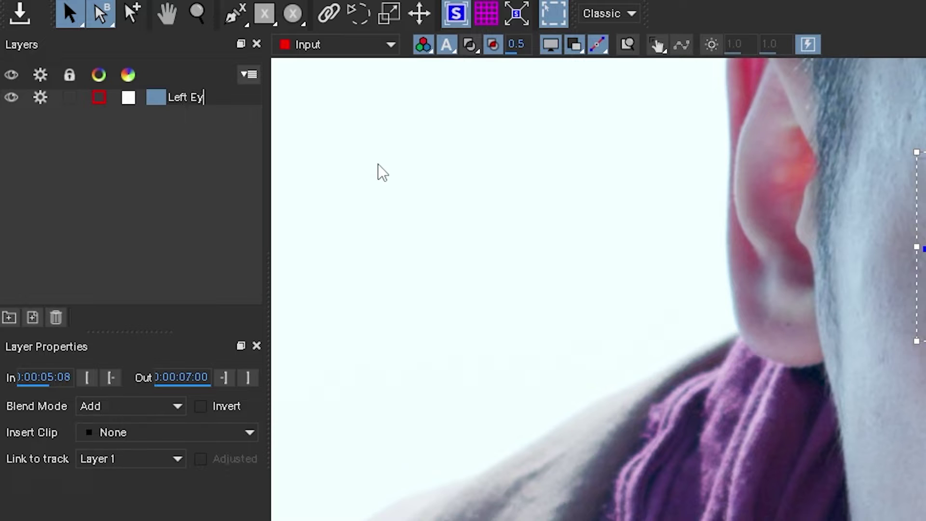
text(e Track)
key(Return)
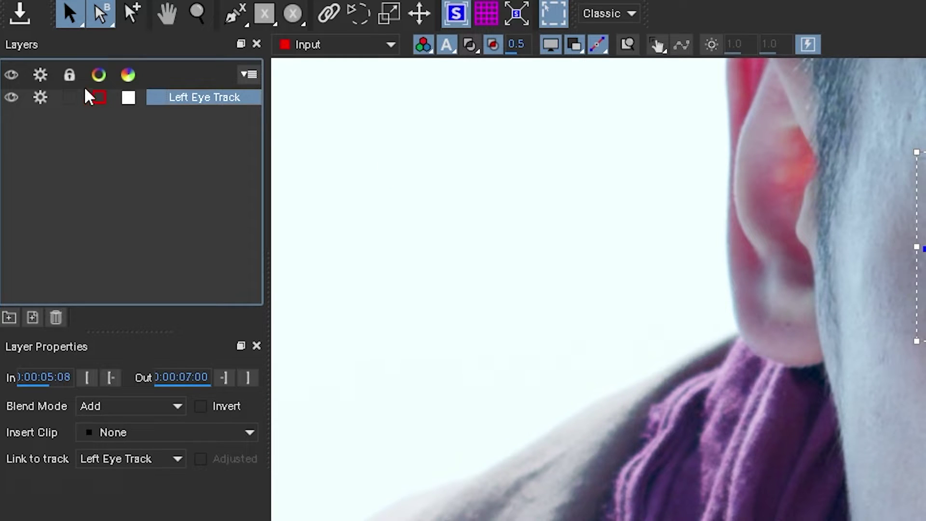
click(69, 98)
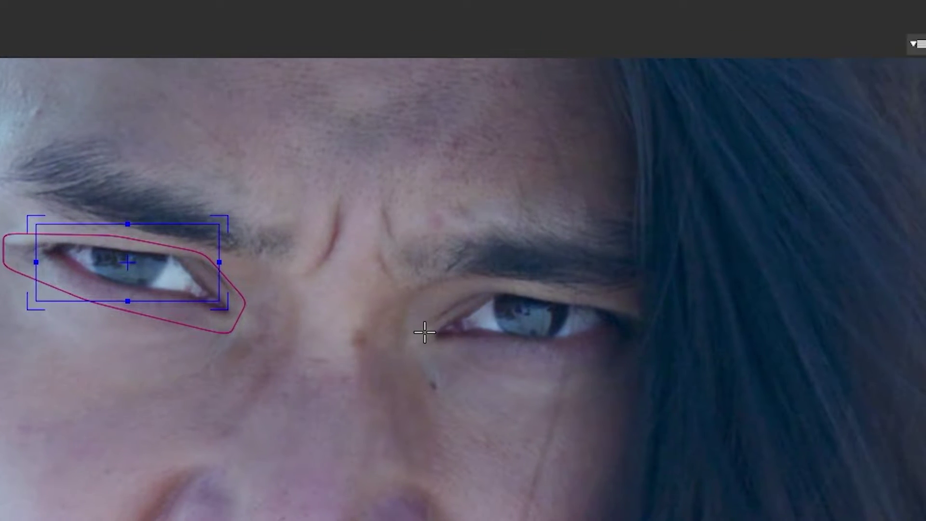
Outline the eye nearest the long hair with a closed X-spline and track it backward to 0:00:05:09
click(424, 332)
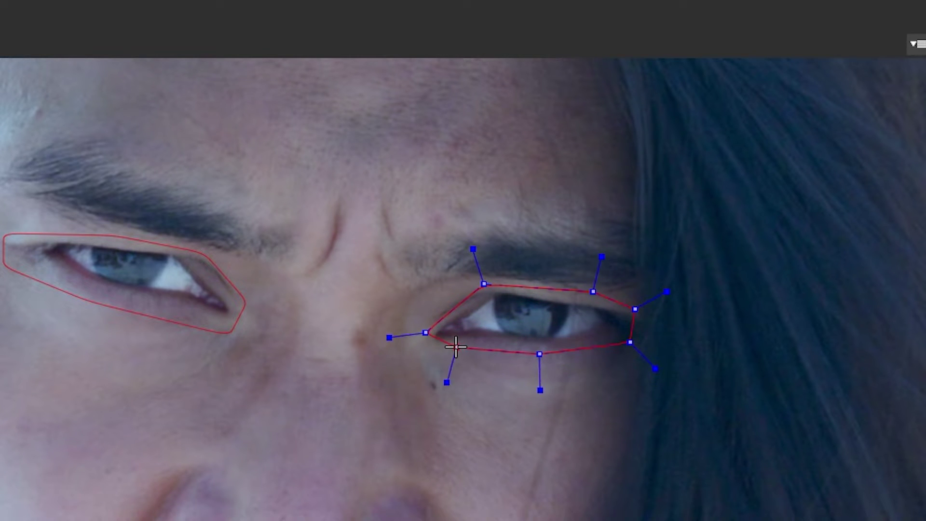
right_click(501, 360)
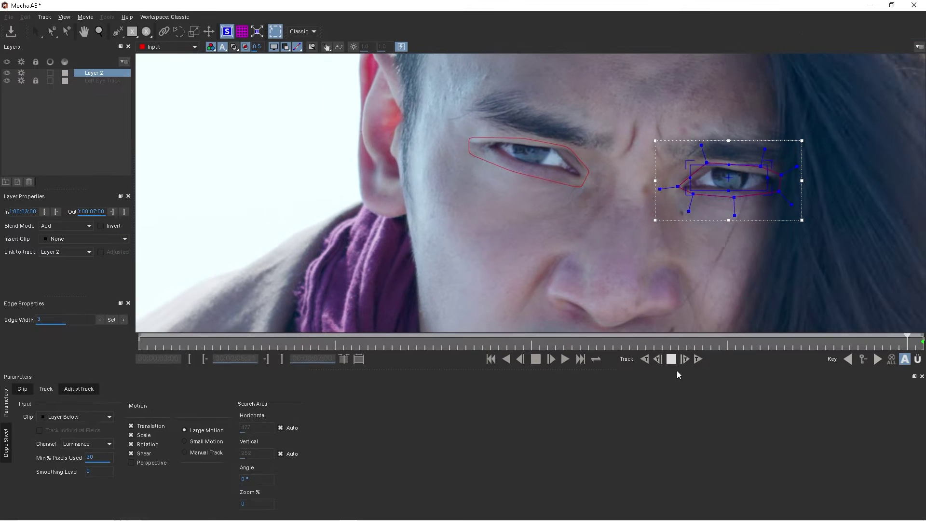
click(658, 359)
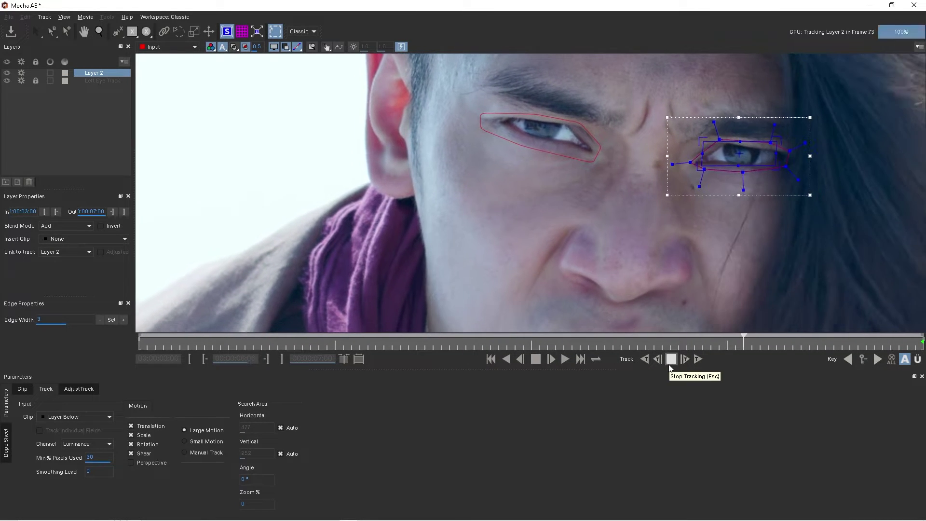
click(670, 366)
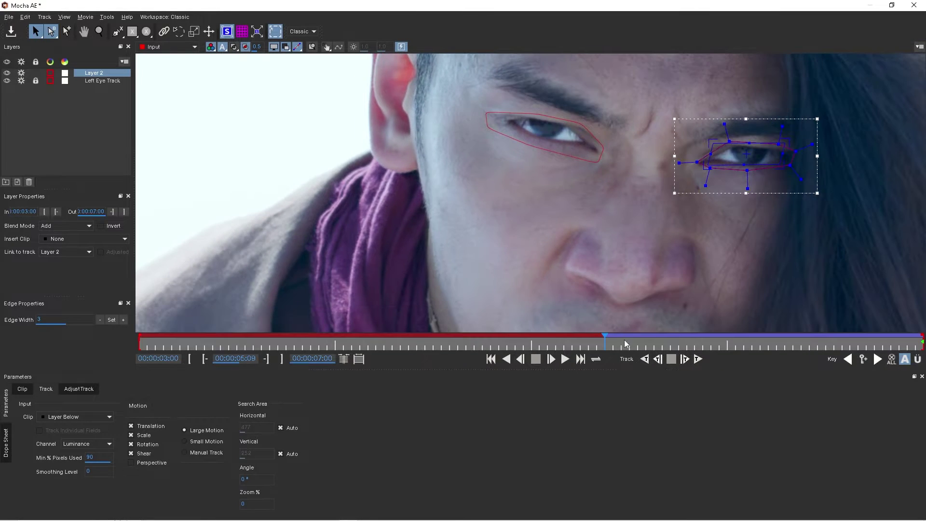
drag(625, 344, 867, 346)
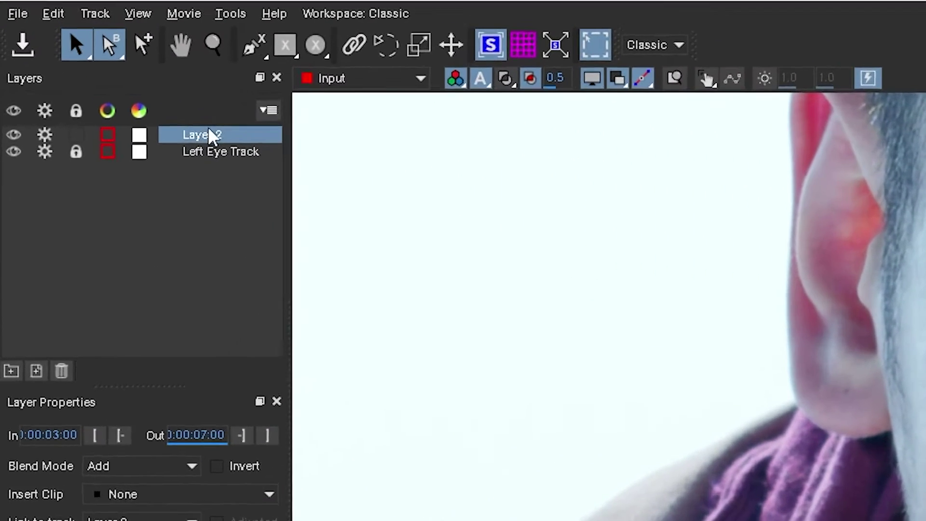
Rename the second eye's layer as Right Eye Track and lock it
double_click(211, 135)
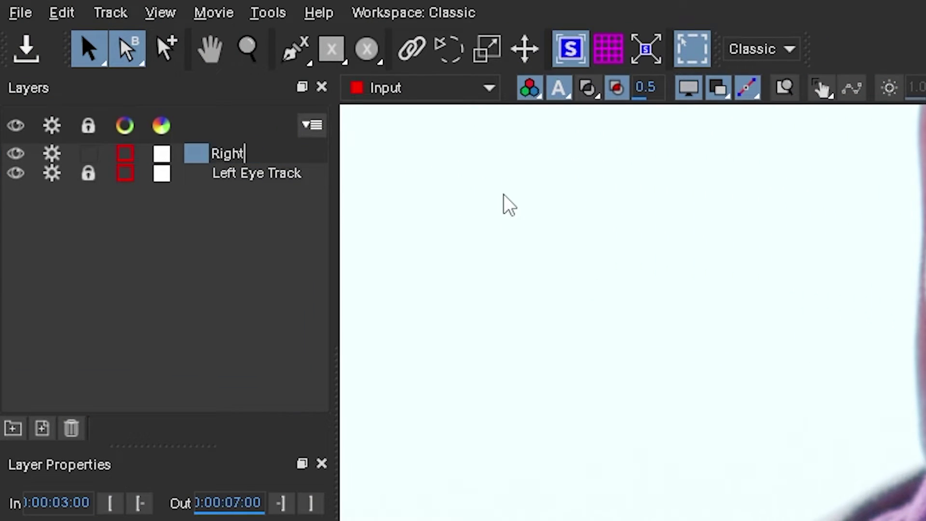
text(Right Eye Track)
key(Return)
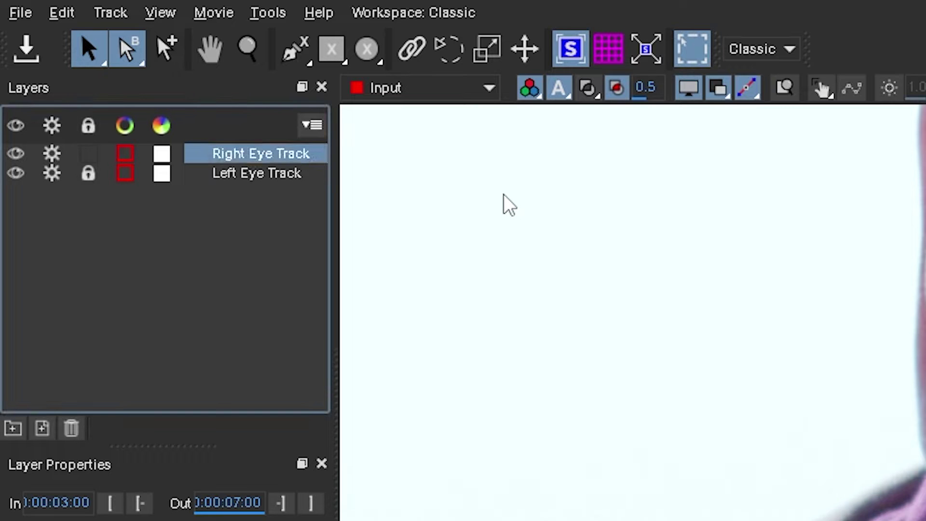
click(88, 157)
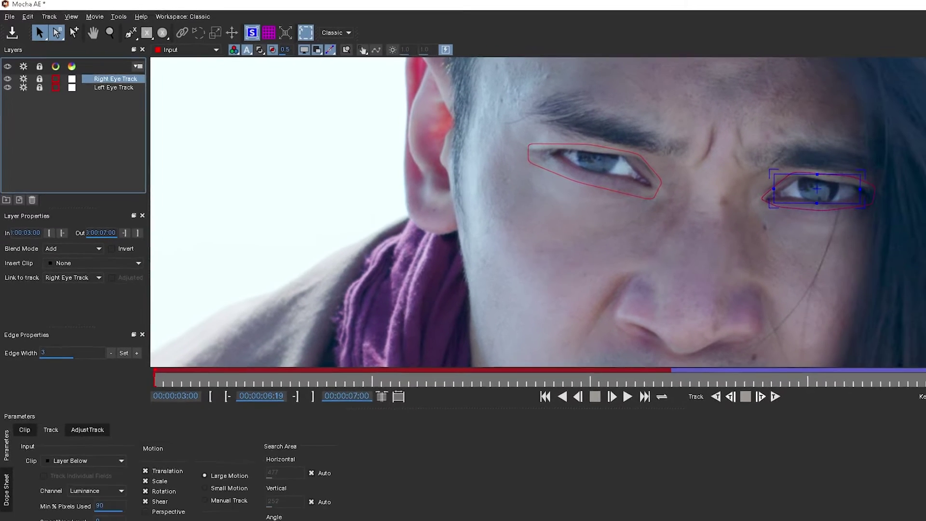
Close Mocha AE, saving the changes to the tracking project, and return to After Effects
click(913, 6)
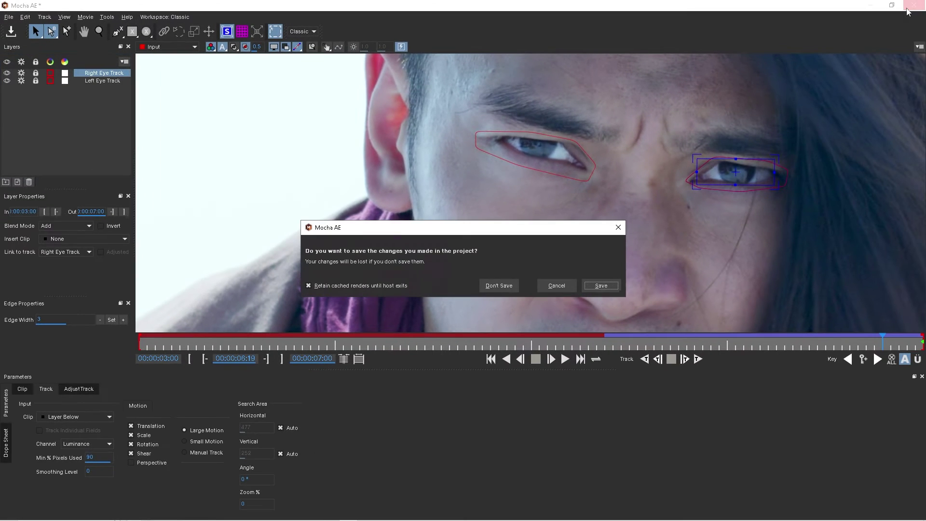
click(592, 286)
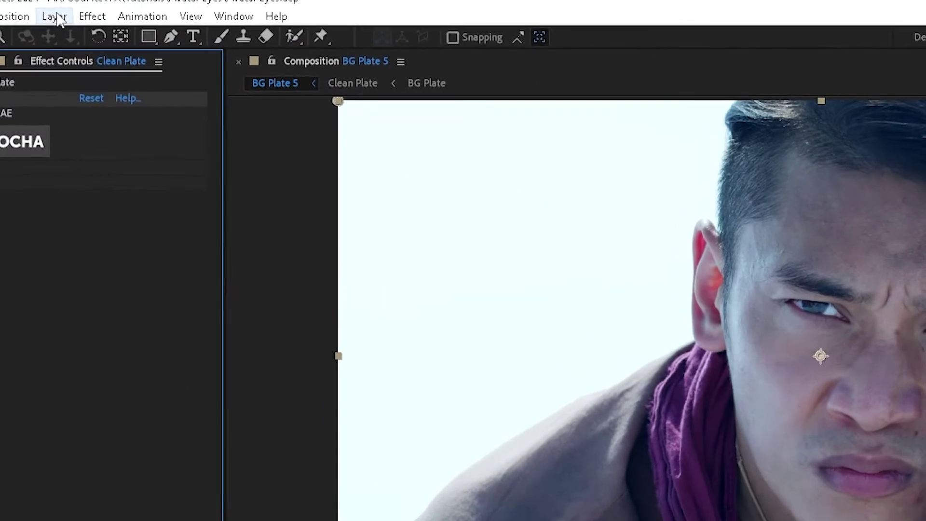
Add two null objects to the BG Plate 5 composition
click(82, 16)
mouse_move(162, 25)
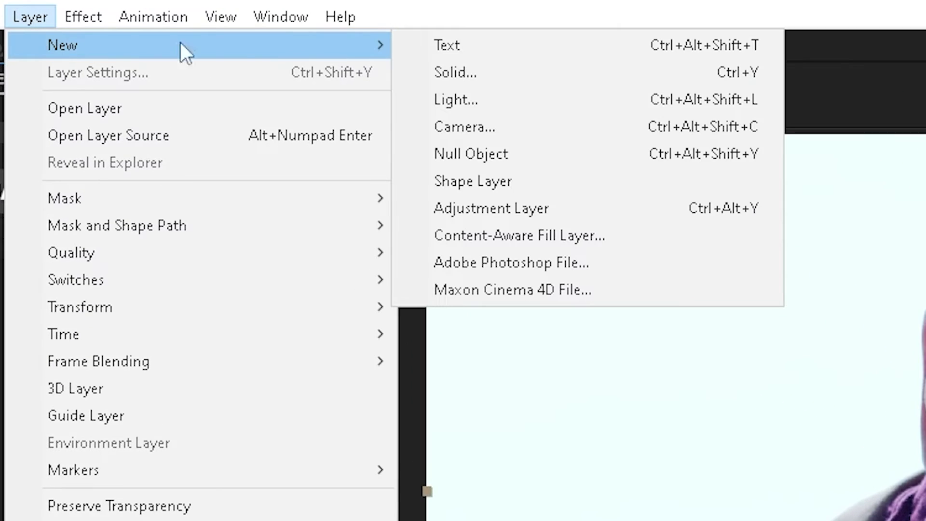
click(454, 156)
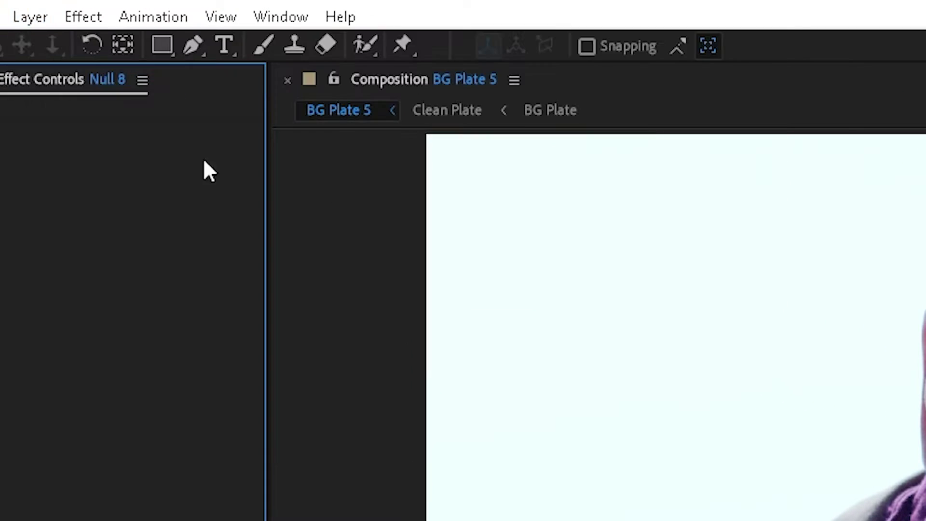
click(29, 25)
mouse_move(42, 49)
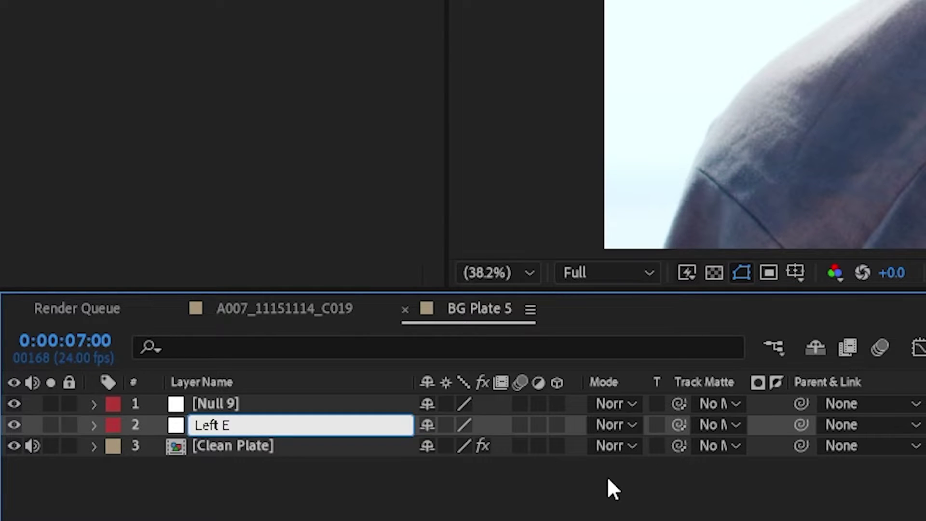
Rename the Null 9 layer as Right Eye Null
click(242, 402)
key(Return)
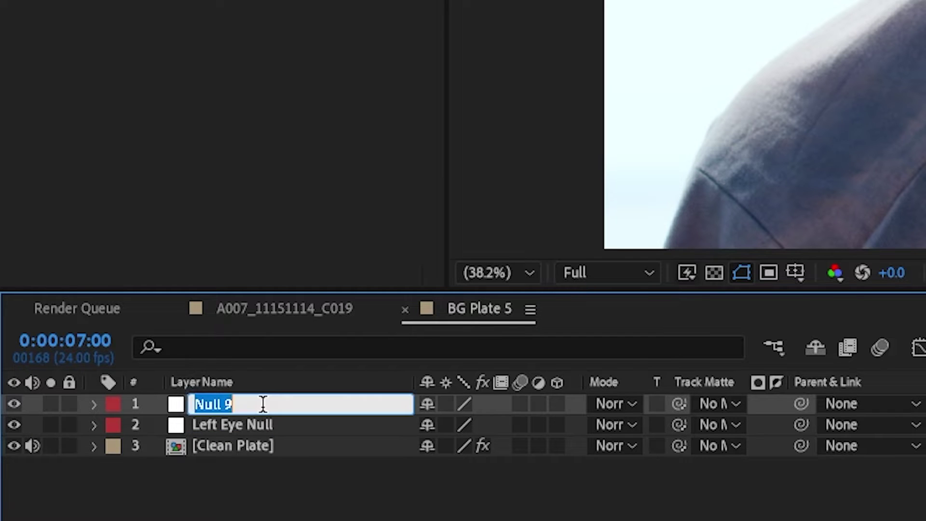
text(Right Eye)
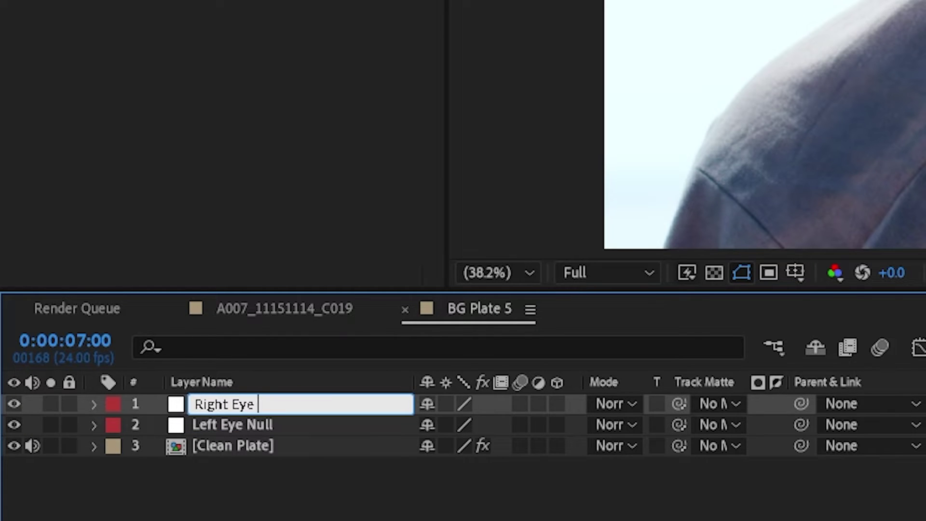
text( Null)
key(Return)
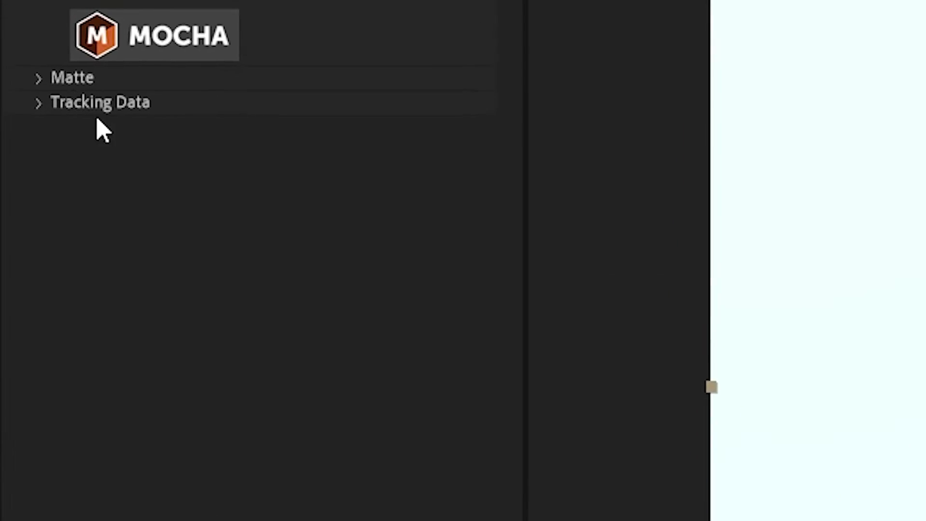
Create tracking data from Right Eye Track in the Mocha AE effect on the Clean Plate layer
click(39, 109)
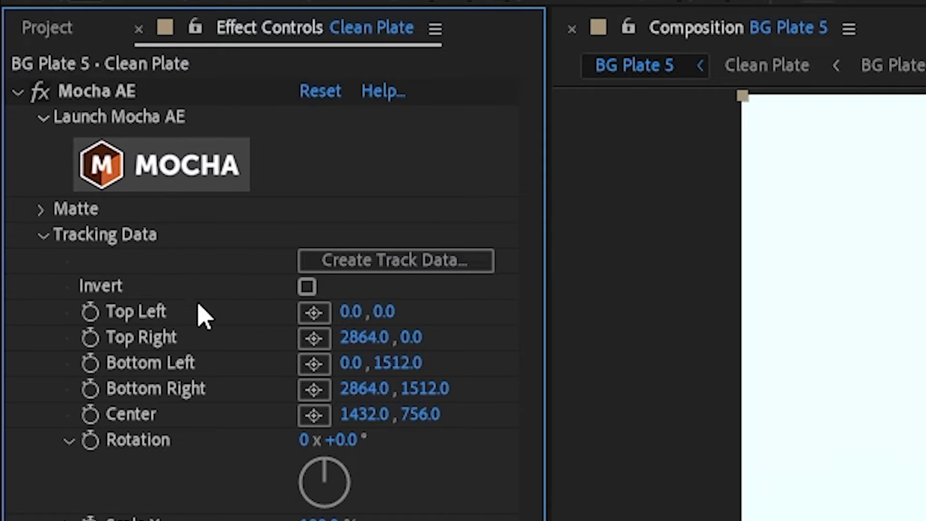
click(360, 260)
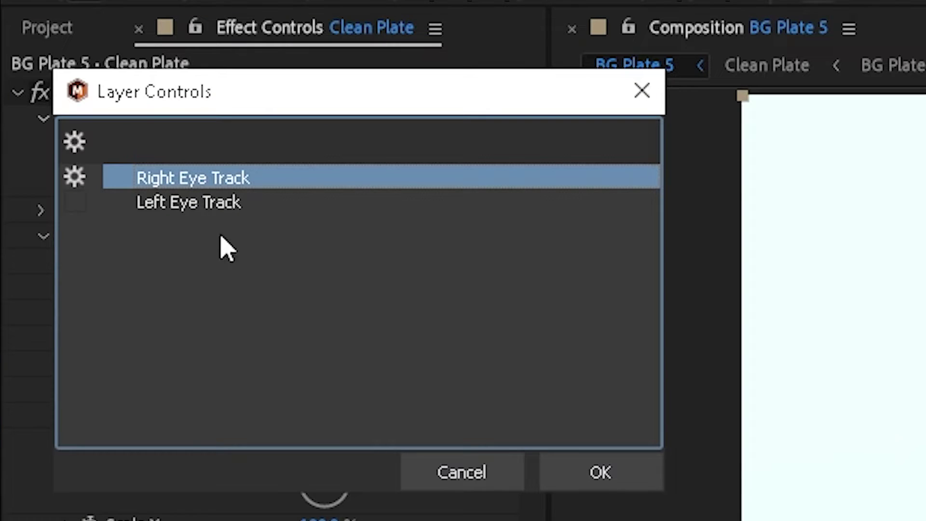
click(572, 483)
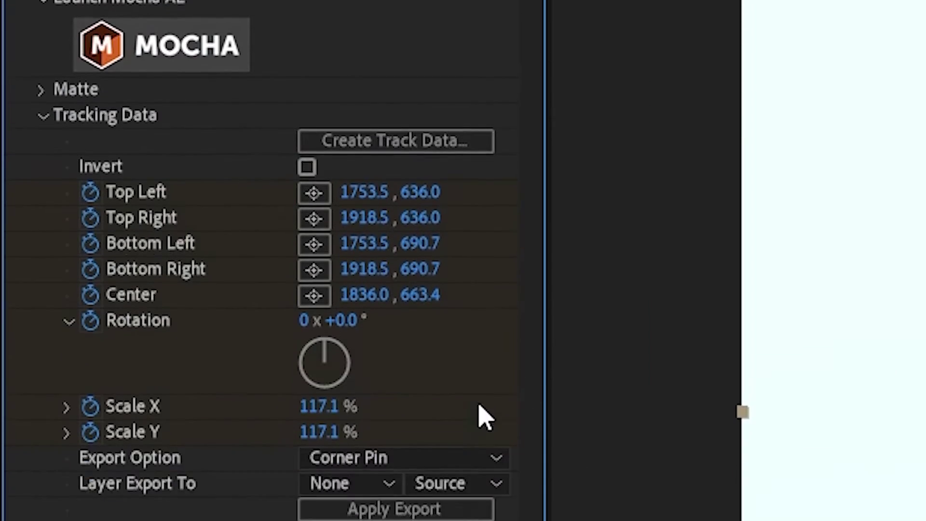
Export the tracking data as Transform to the Right Eye Null layer
click(362, 451)
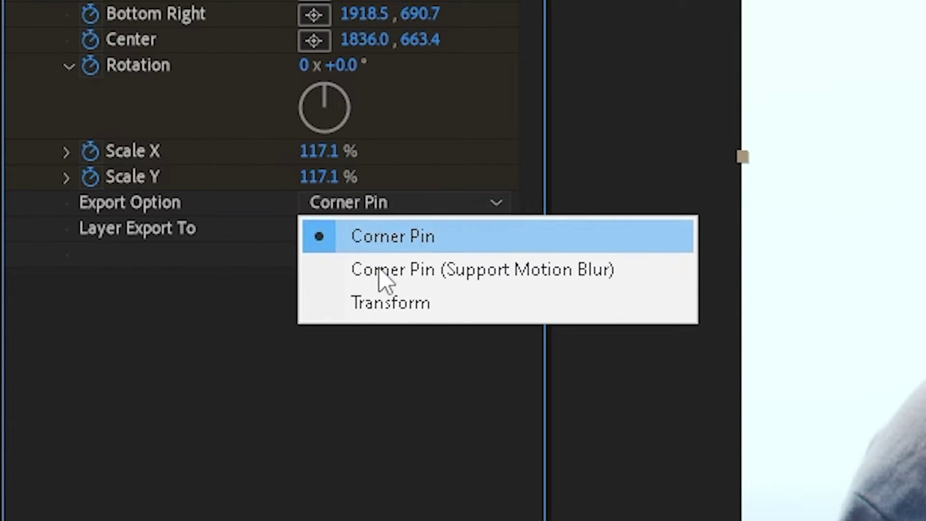
click(383, 313)
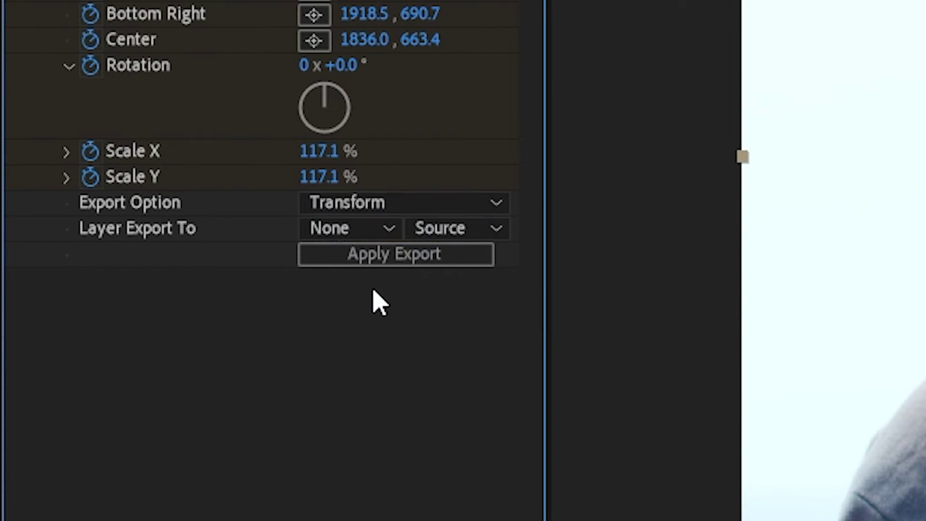
click(362, 231)
click(379, 310)
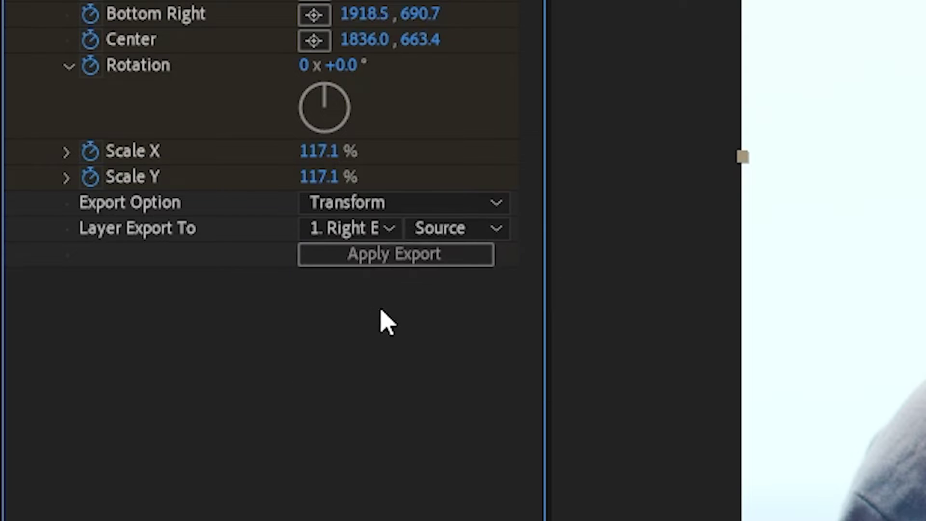
click(392, 254)
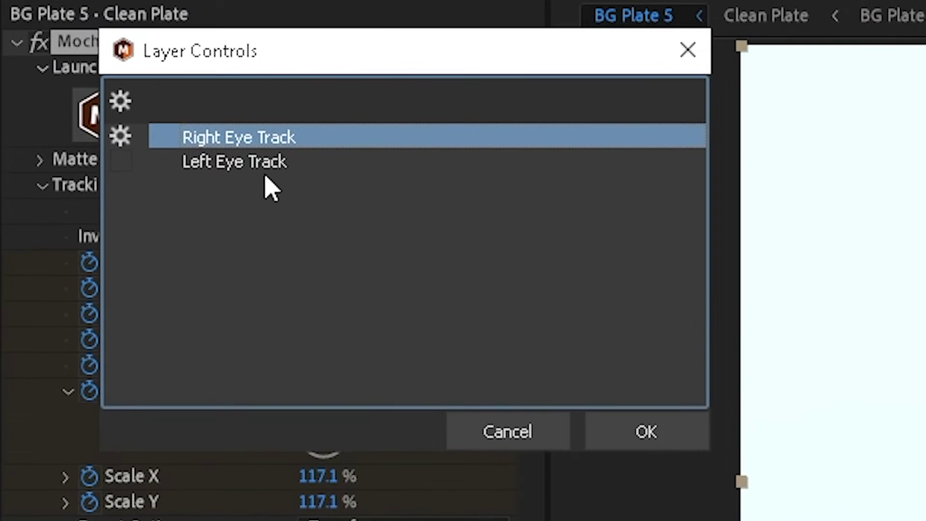
Create tracking data from Left Eye Track and export it to the Left Eye Null layer
click(259, 178)
click(627, 434)
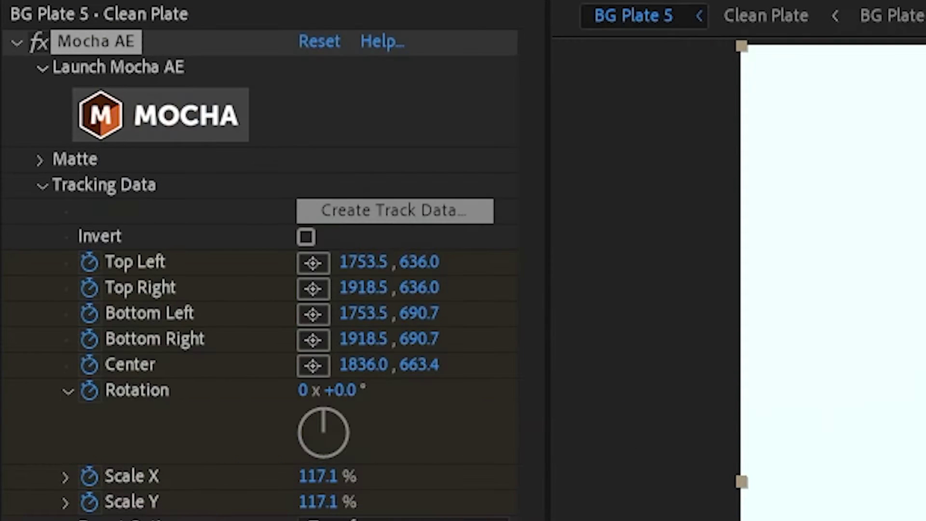
click(348, 353)
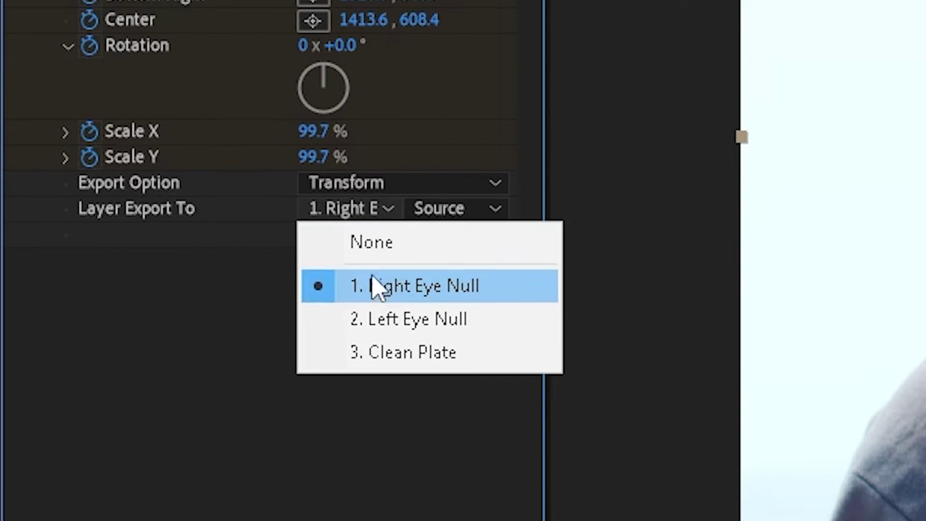
click(372, 474)
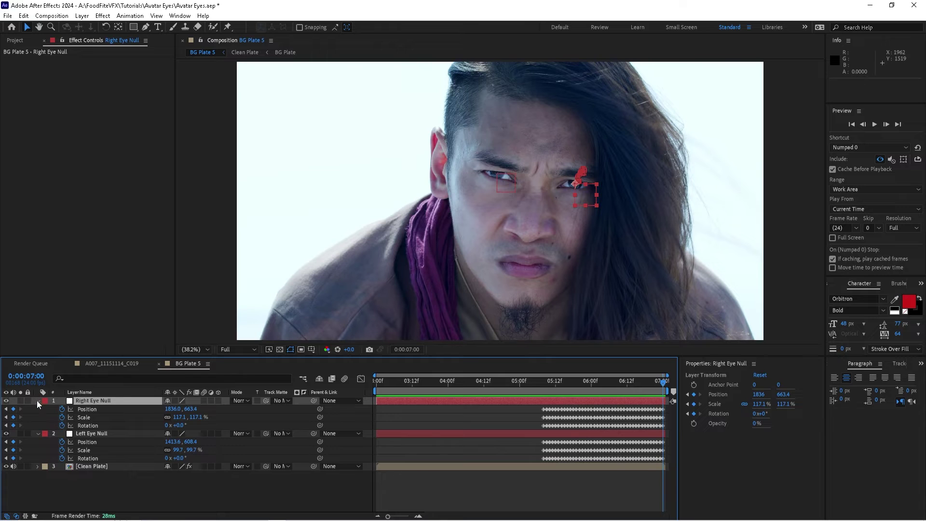
Collapse the keyframed properties of Right Eye Null and Left Eye Null and hide both layers
click(37, 401)
click(38, 408)
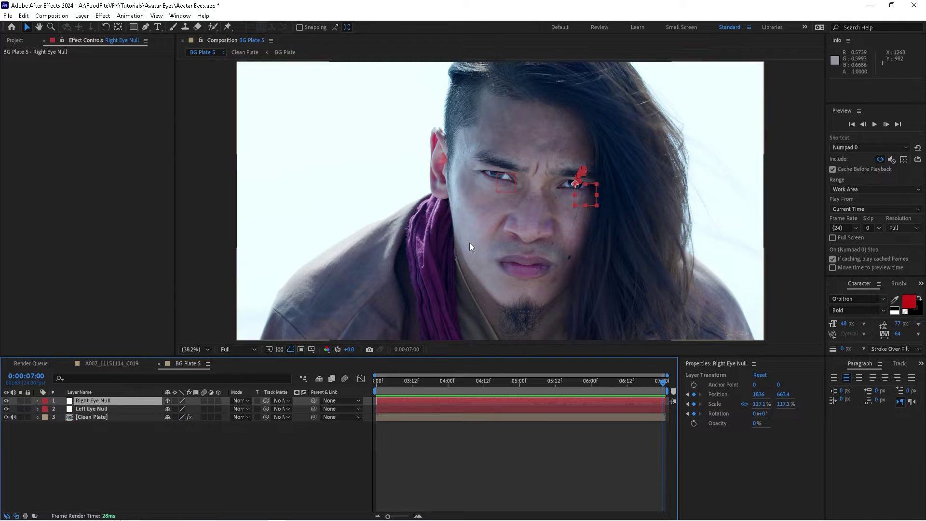
click(514, 232)
drag(7, 400, 7, 409)
Create a white solid at the composition size, 2864 by 1512 px, named Left Eye Mask
scroll(494, 175, up, 4)
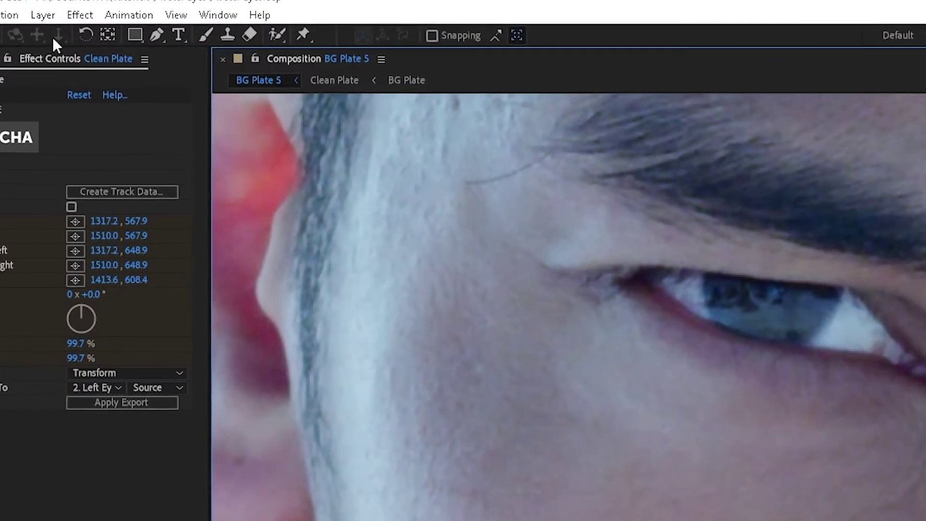
click(56, 15)
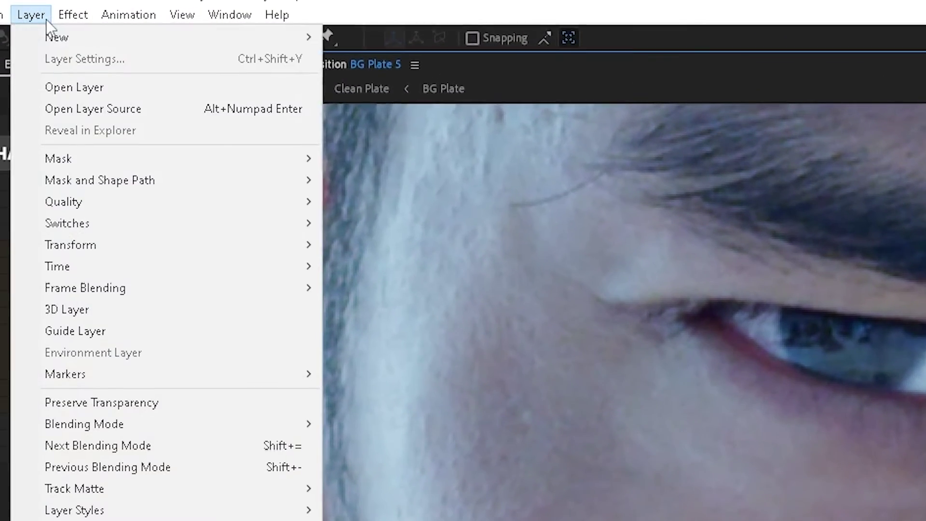
mouse_move(72, 32)
click(351, 49)
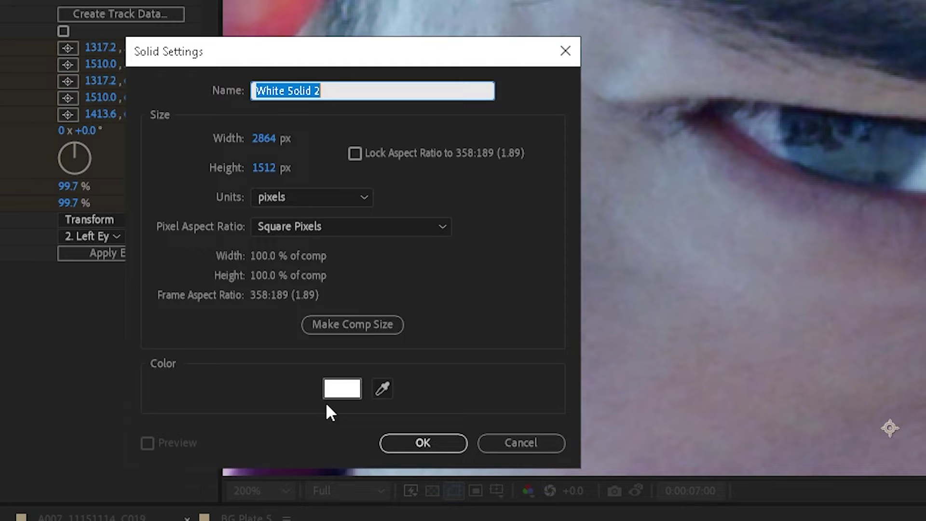
click(342, 389)
click(478, 215)
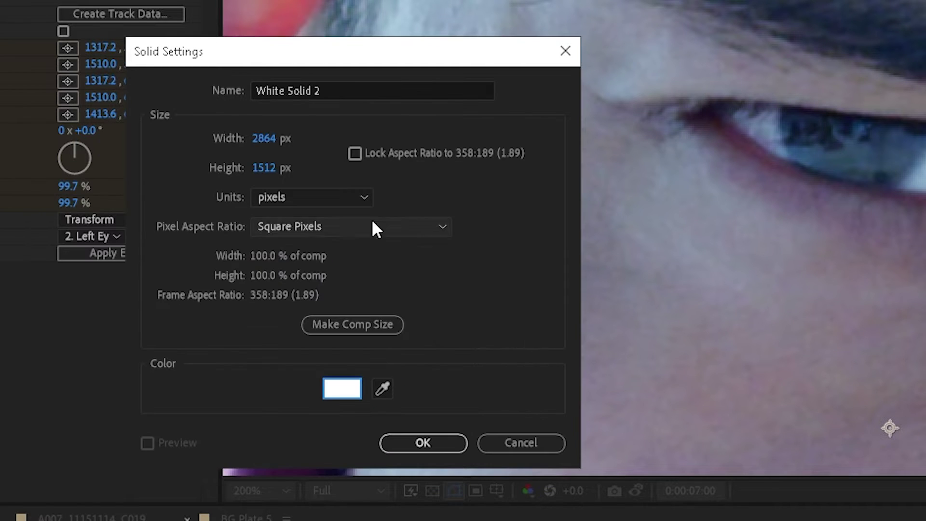
click(348, 90)
text(Left Eye Mask])
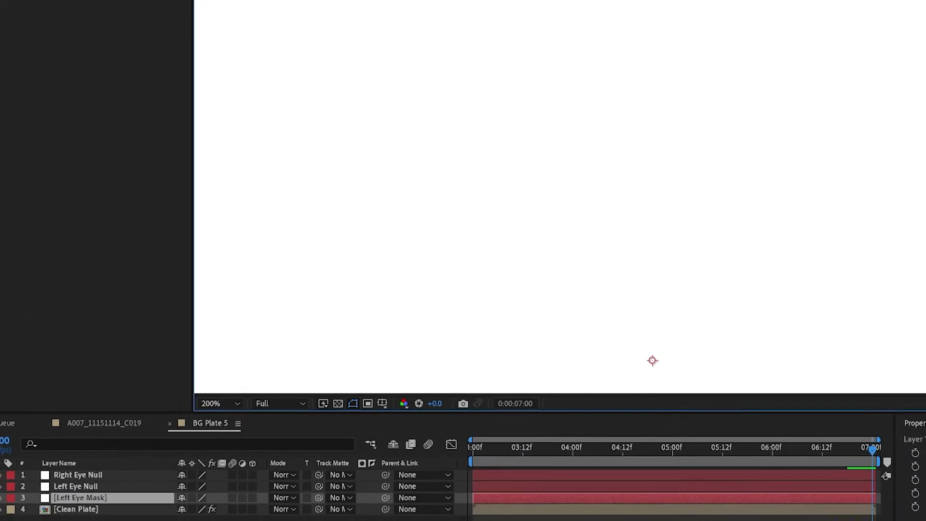
Hide the Left Eye Mask solid and move it to the top of the layer stack
click(1, 469)
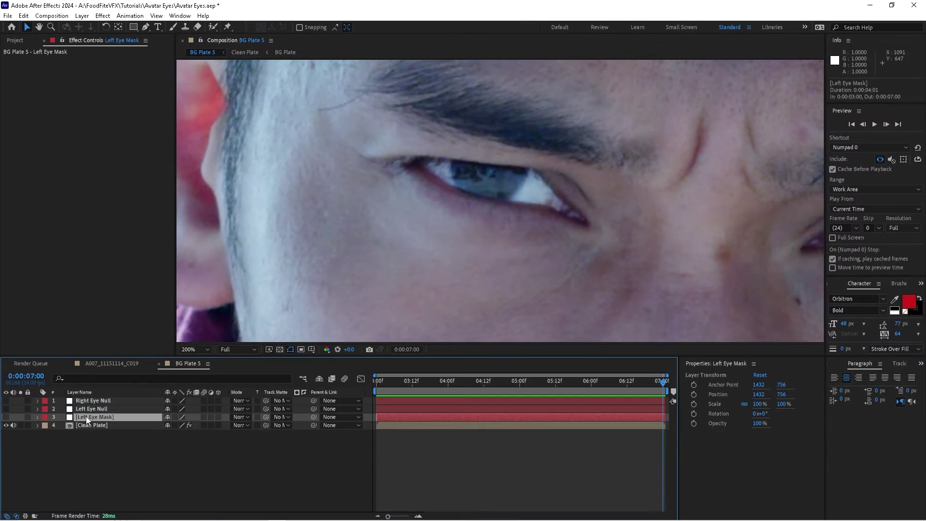
drag(73, 469, 73, 446)
drag(85, 399, 85, 399)
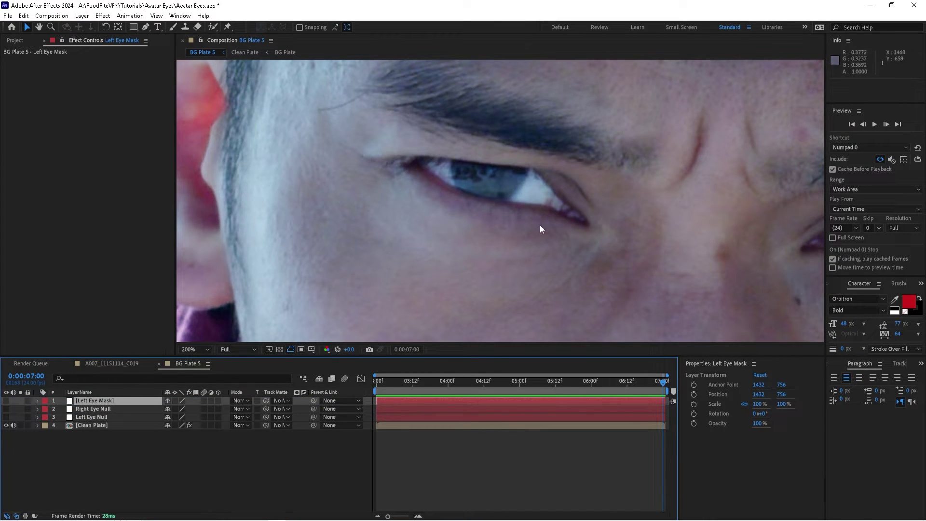
Draw two circular masks around the iris and the eye on Left Eye Mask, and trace the eye opening with a closed pen mask
drag(136, 28, 156, 51)
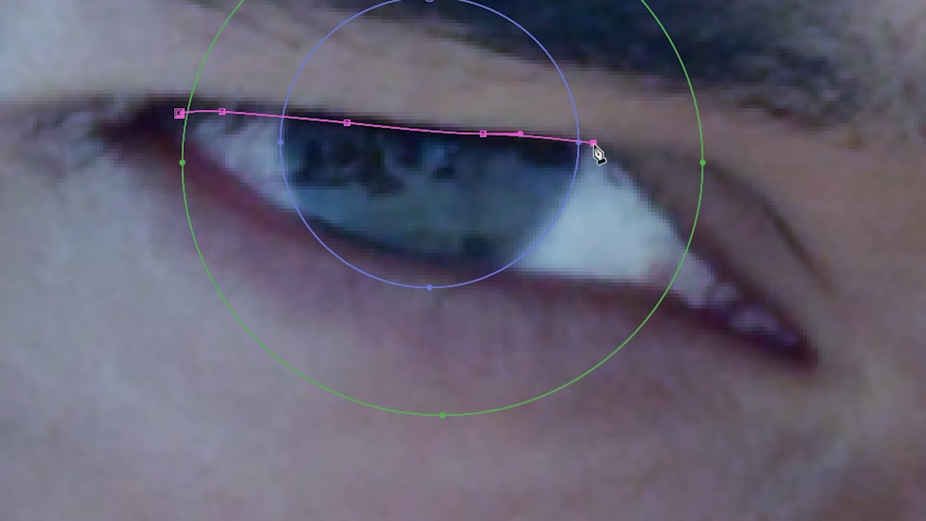
drag(652, 205, 668, 222)
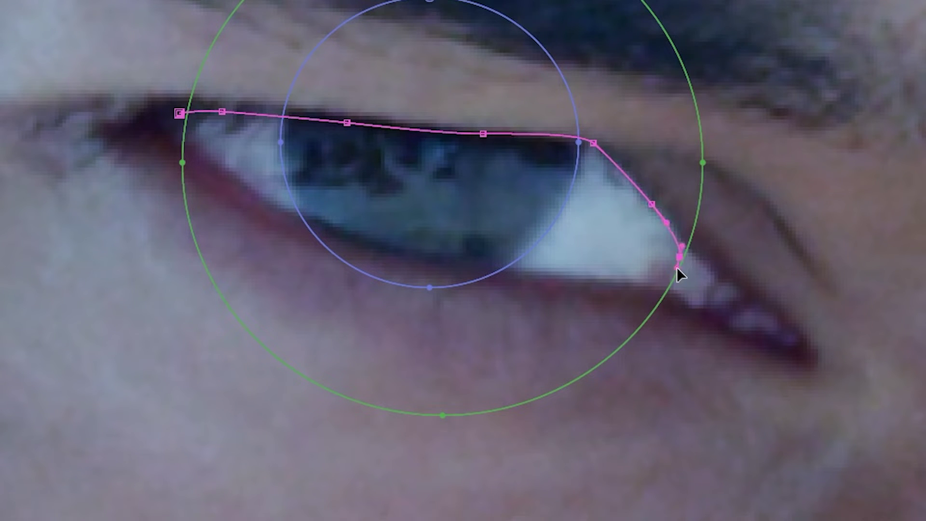
drag(550, 277, 527, 274)
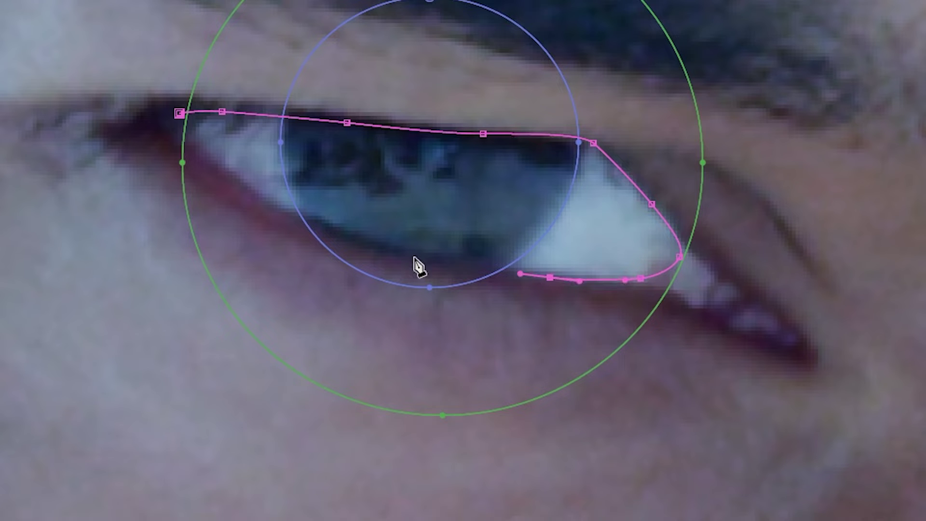
drag(413, 256, 384, 251)
drag(286, 208, 264, 198)
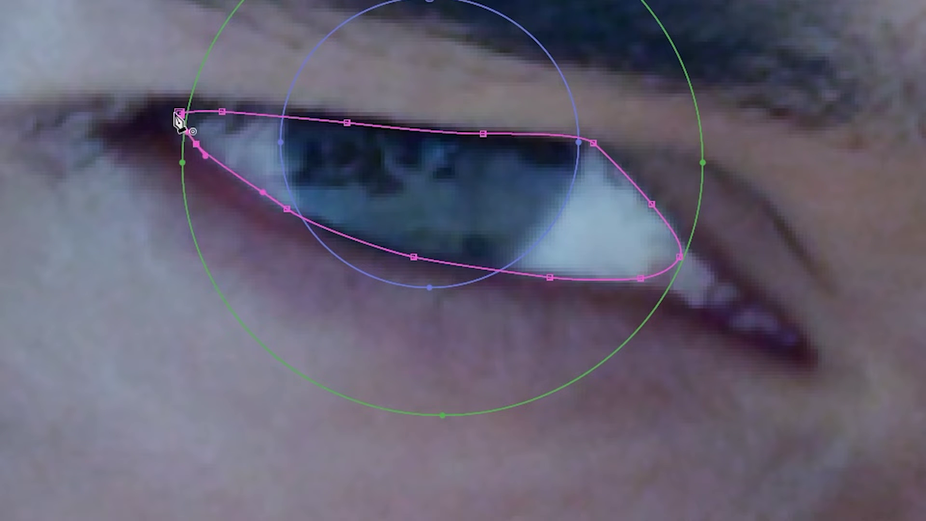
drag(179, 113, 197, 110)
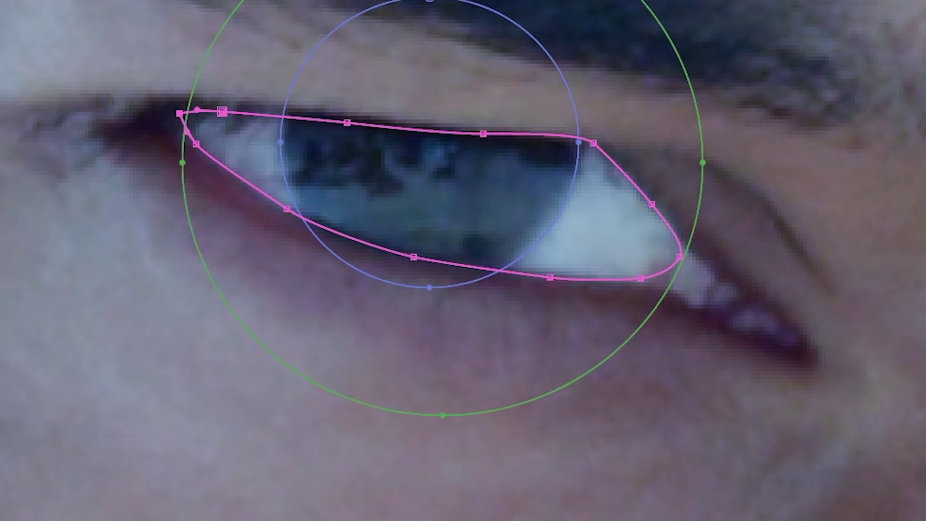
Show the Left Eye Mask solid and set the eye-opening mask's mode to Intersect
key(ctrl+alt+shift+v)
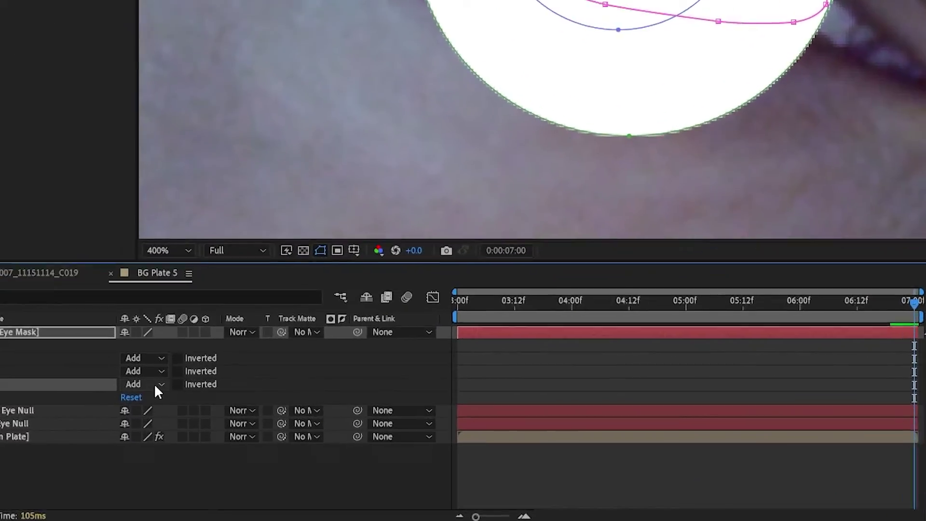
click(180, 433)
click(125, 429)
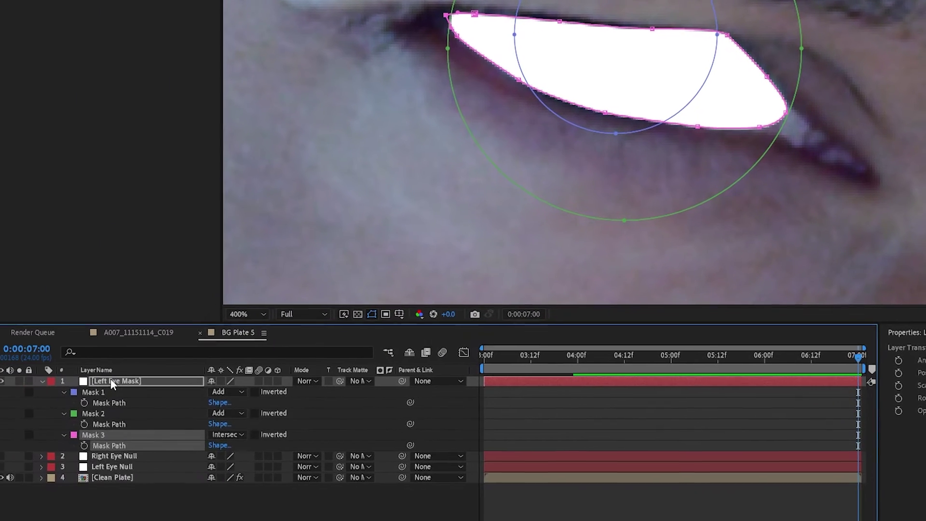
Reveal all mask properties of Left Eye Mask and set Mask 2's opacity to 52%
key(m)
key(m)
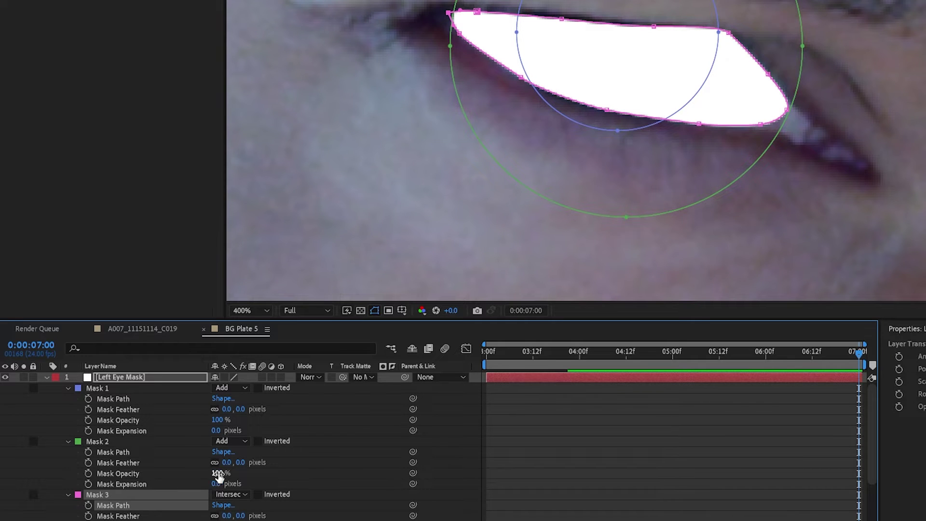
drag(218, 476, 193, 479)
click(193, 478)
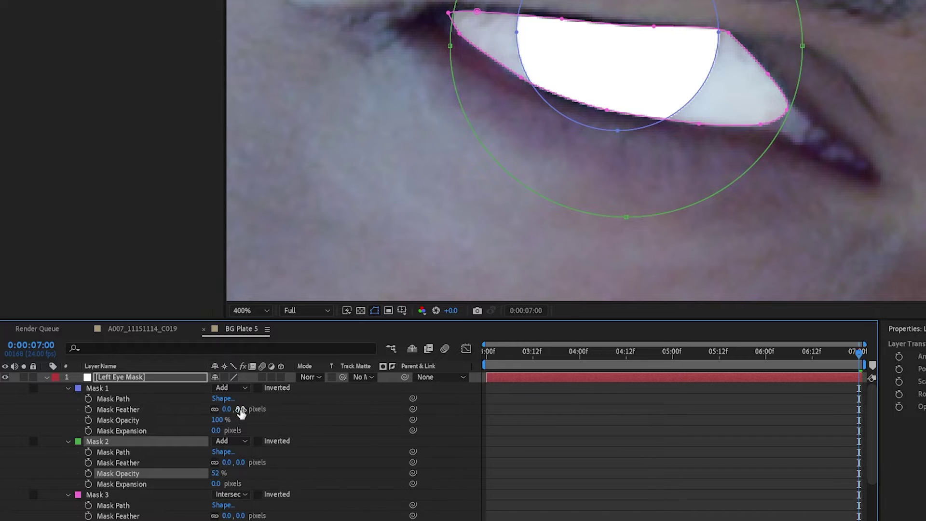
Set the mask feather to 10 pixels for Mask 1, 33 pixels for Mask 2 and 3 pixels for Mask 3
drag(240, 410, 247, 410)
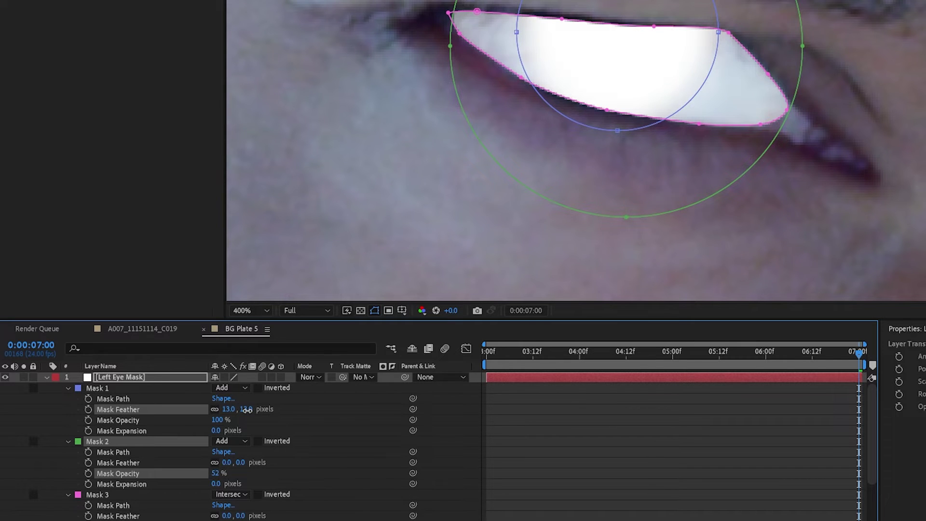
click(246, 413)
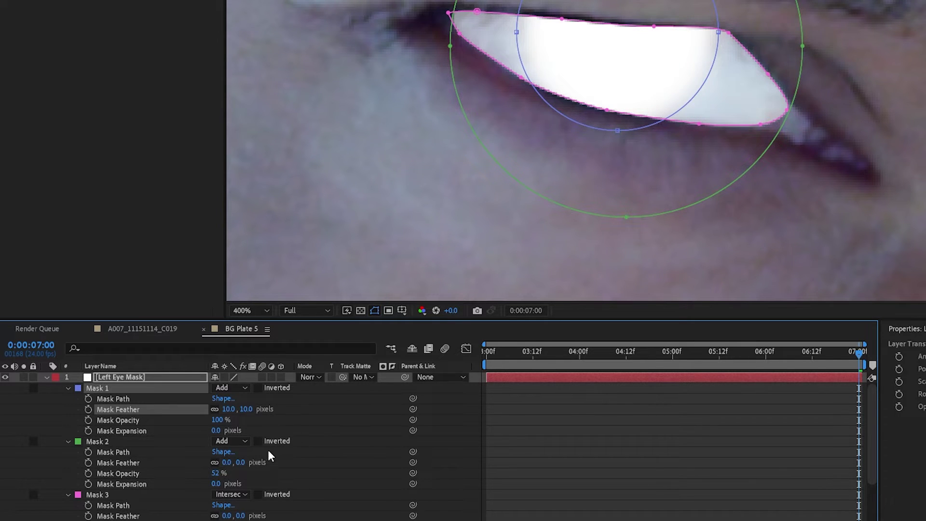
drag(243, 463, 247, 463)
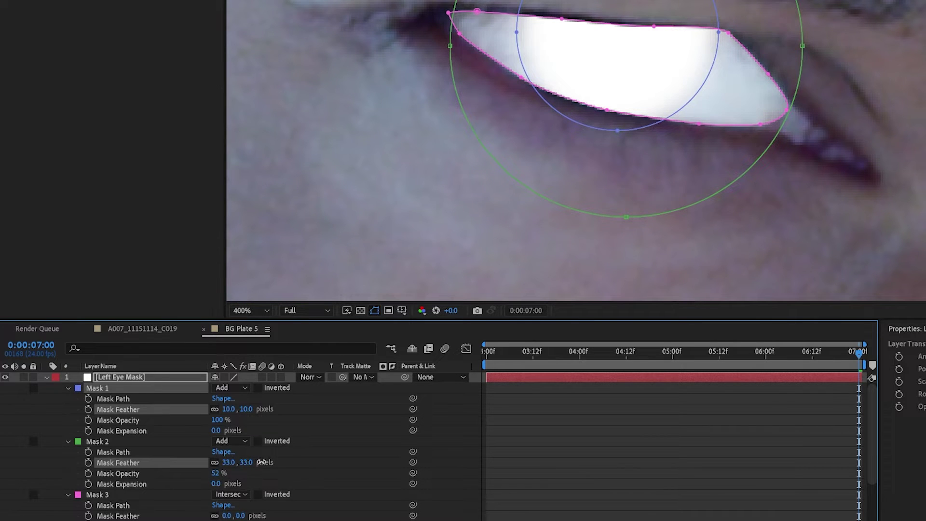
click(261, 462)
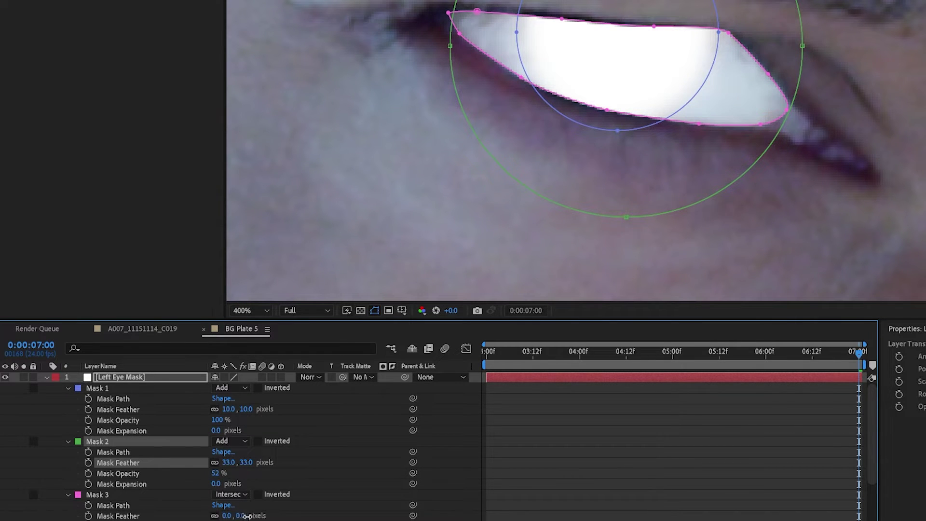
drag(248, 516, 247, 516)
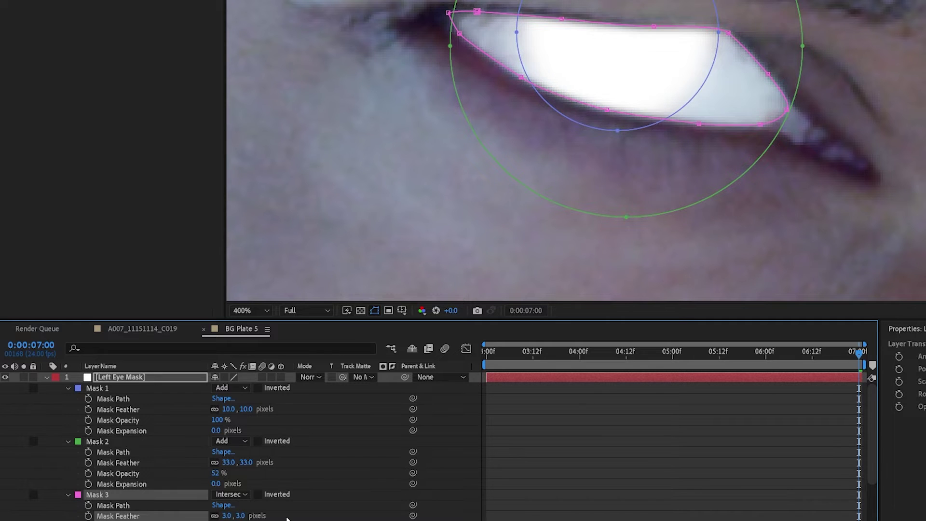
Hide the mask outlines in the composition view and check the masked eye on the whole face
click(374, 310)
scroll(647, 116, down, 2)
scroll(656, 173, down, 1)
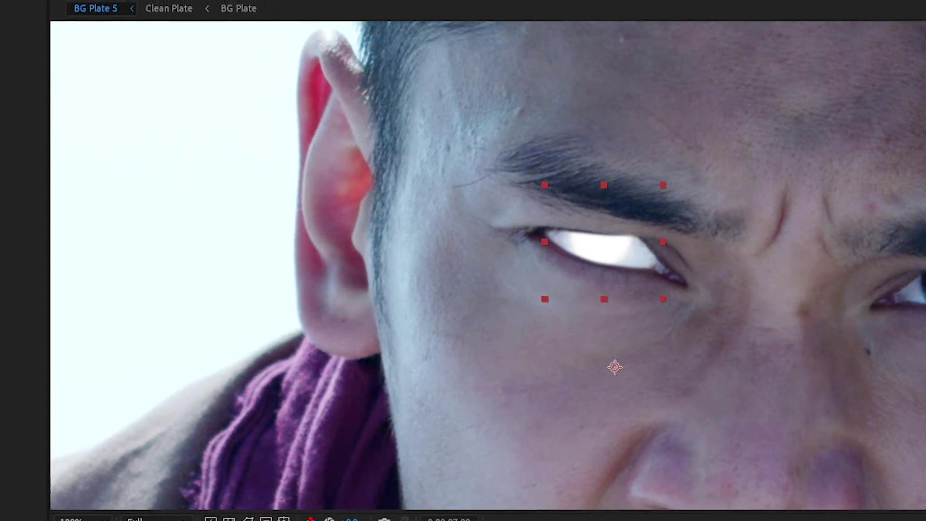
Set Left Eye Mask's blending mode to Screen and add a Solid Composite effect with its colour set to 000000
click(193, 520)
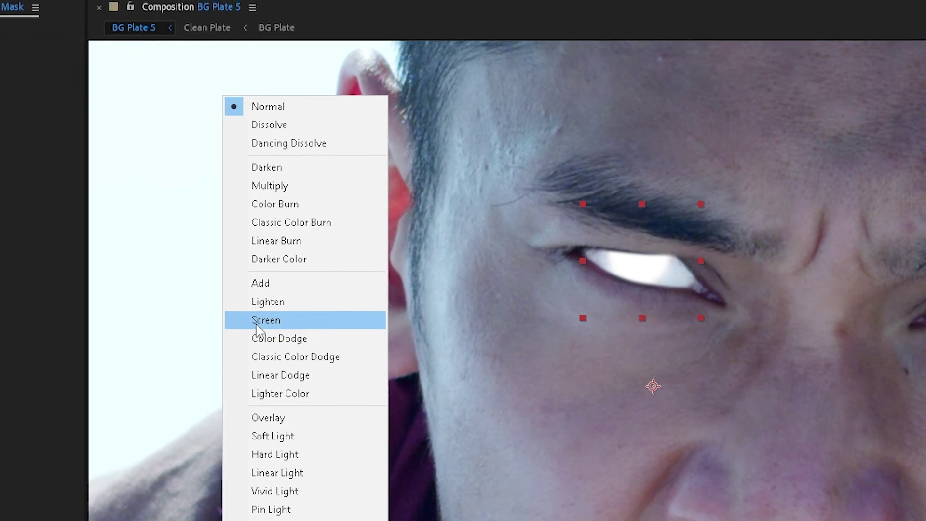
click(253, 316)
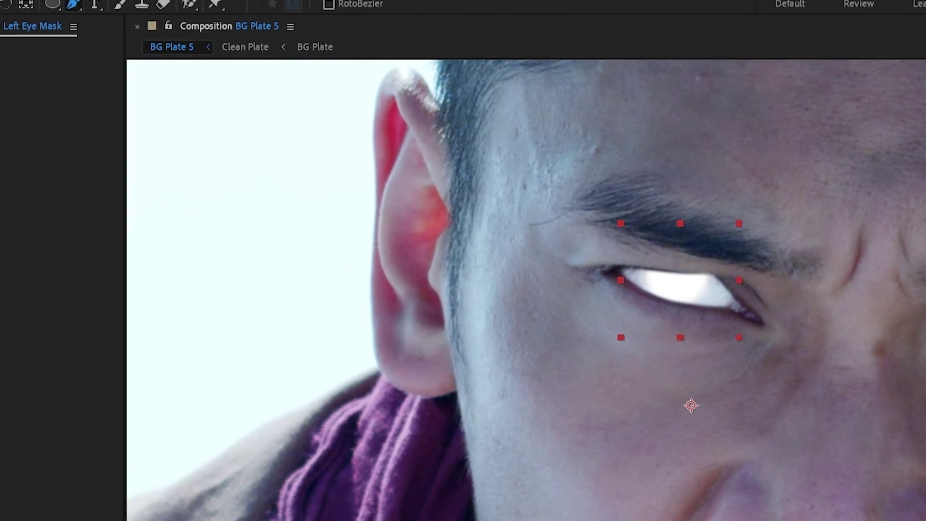
click(4, 0)
mouse_move(79, 182)
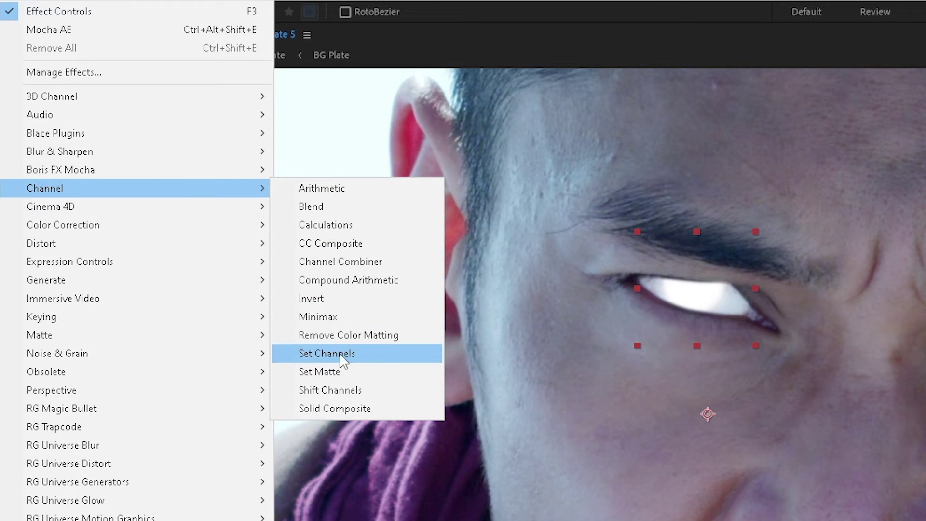
click(340, 409)
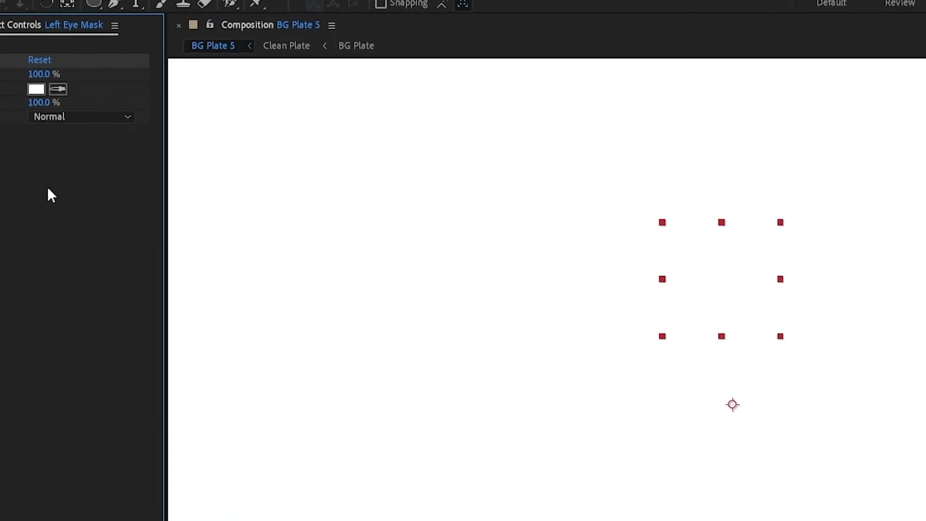
click(12, 98)
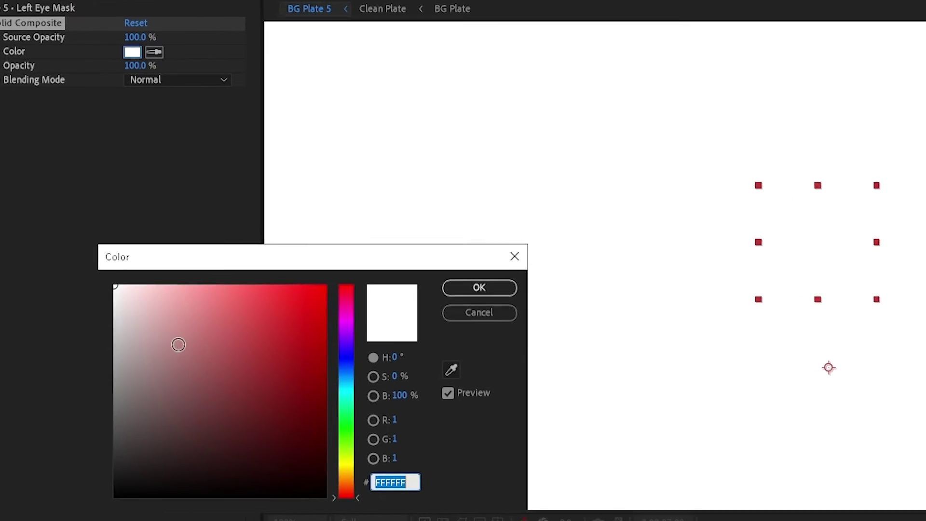
text(000000)
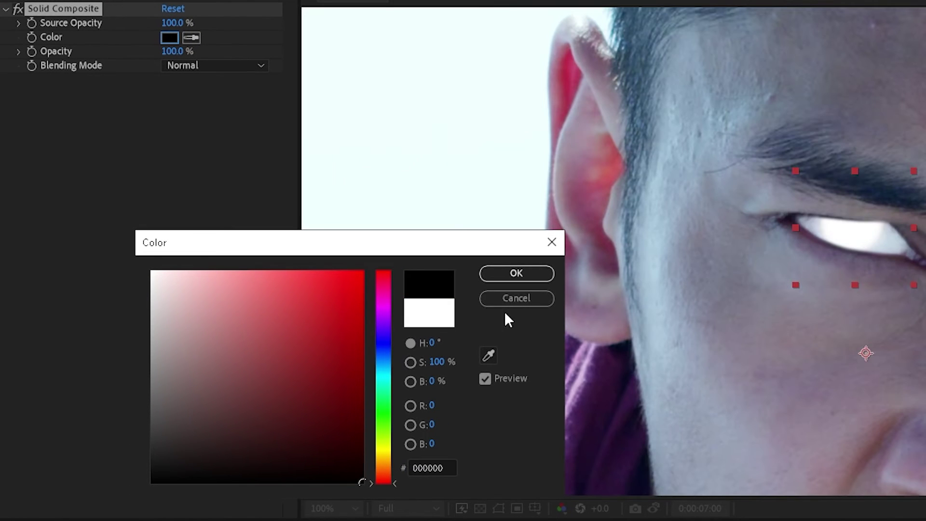
click(478, 289)
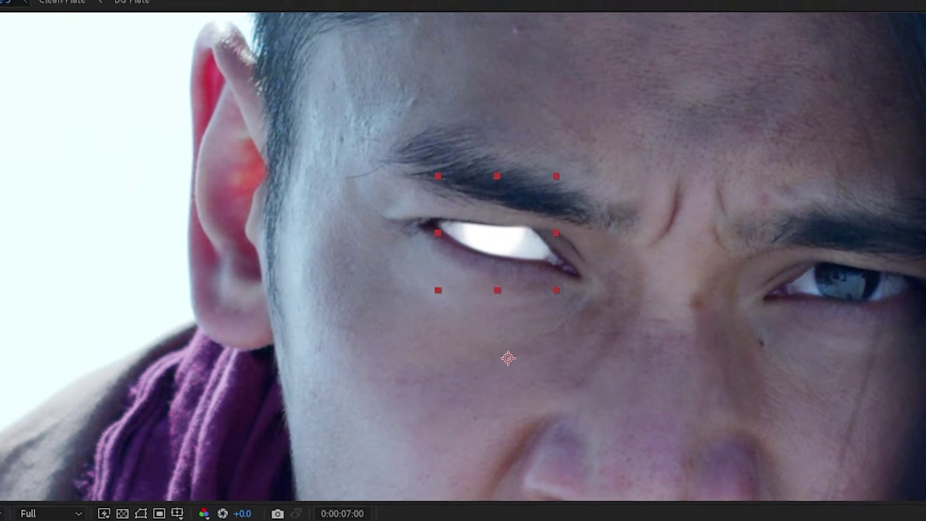
Add Fractal Noise to Left Eye Mask with brightness 42 and a uniform scale of 22
click(5, 2)
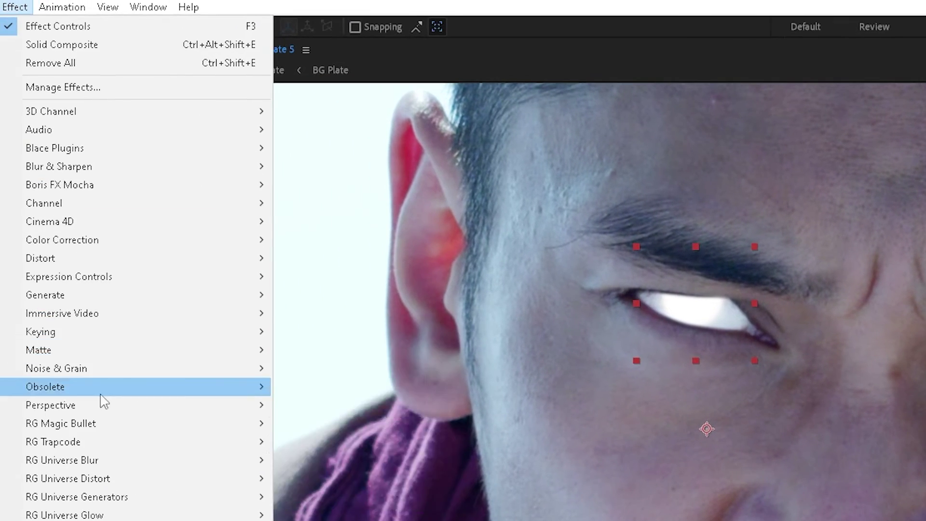
mouse_move(66, 342)
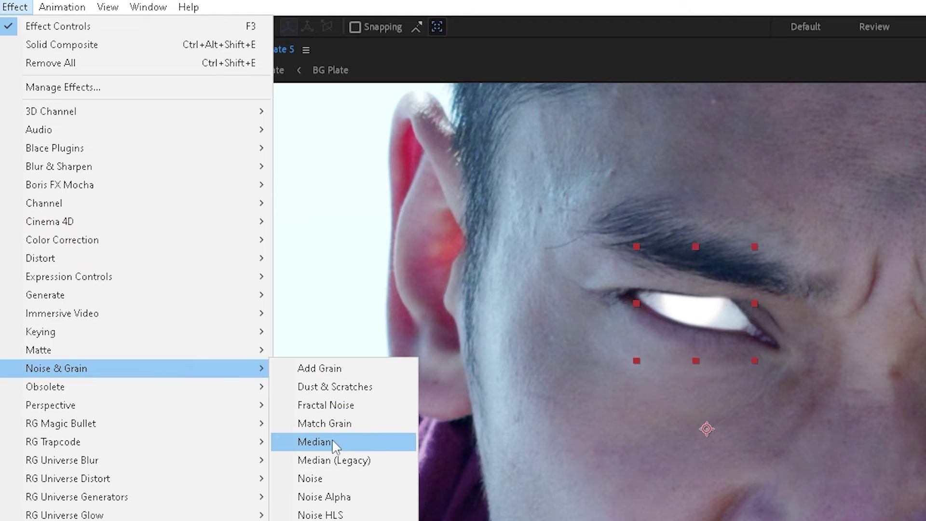
click(334, 408)
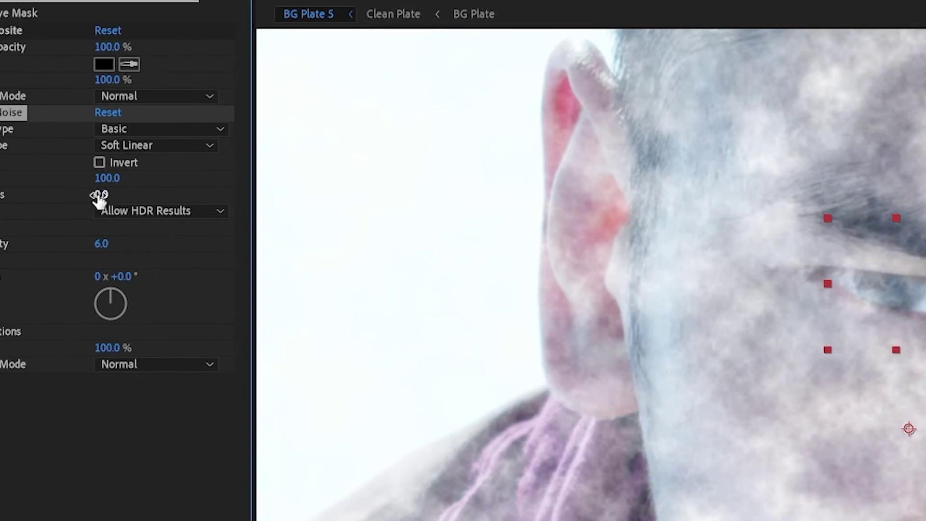
drag(5, 227, 40, 226)
drag(277, 151, 278, 150)
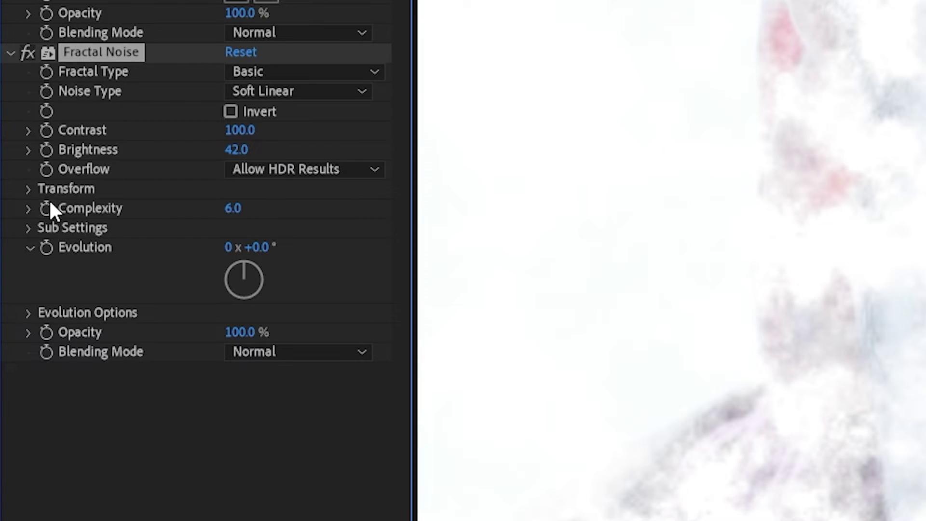
click(27, 189)
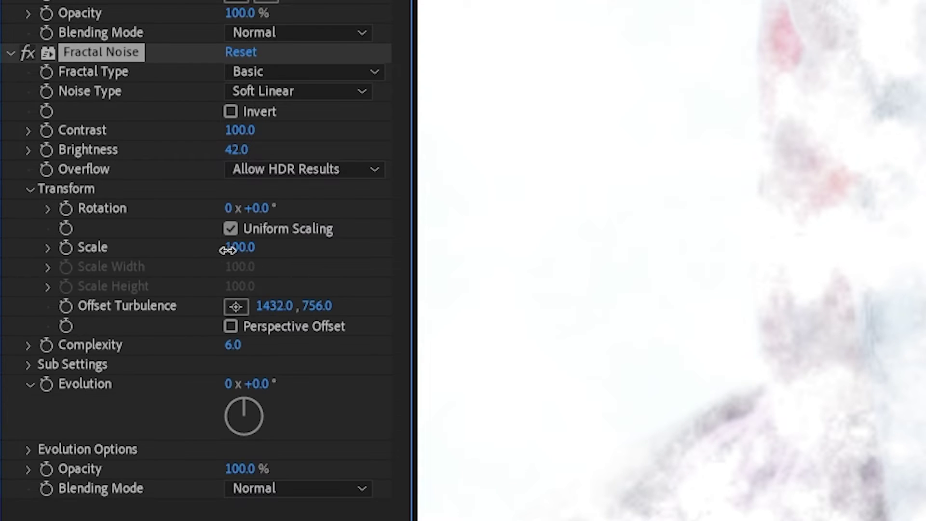
drag(225, 252, 160, 267)
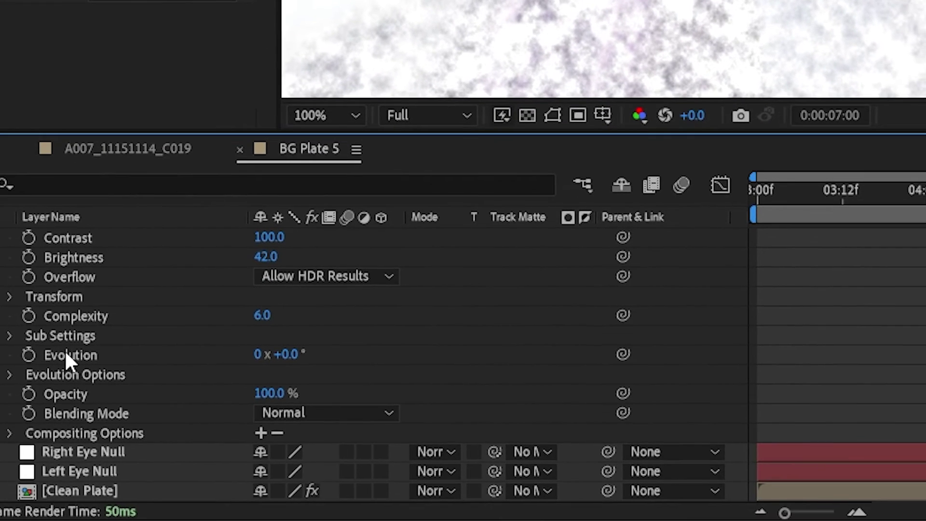
Drive the Fractal Noise Evolution with the expression time*100 and set the effect's blending mode to Multiply
click(66, 355)
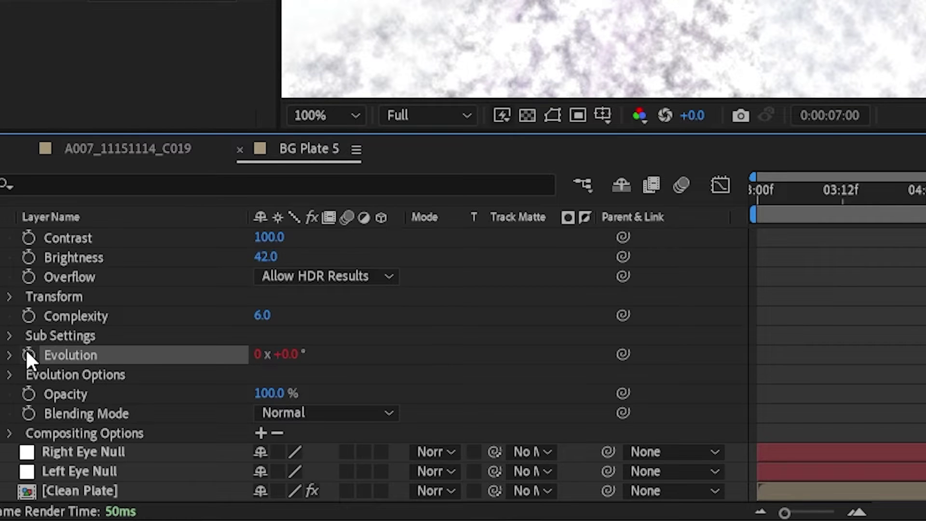
alt+click(27, 353)
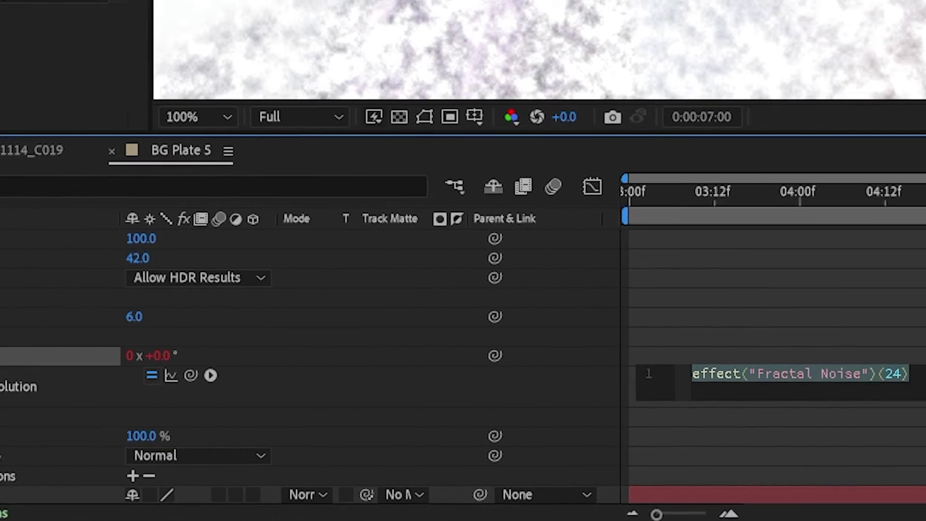
text(time*100)
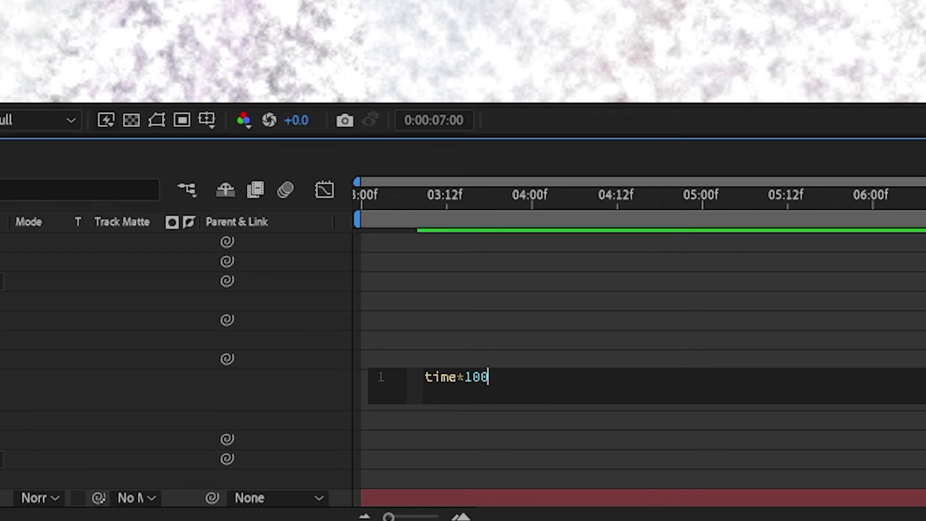
click(600, 321)
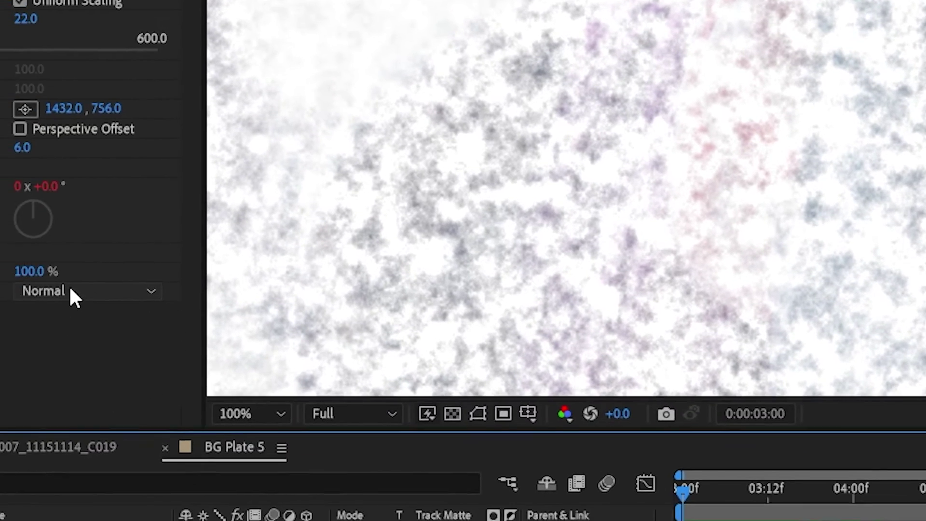
click(20, 357)
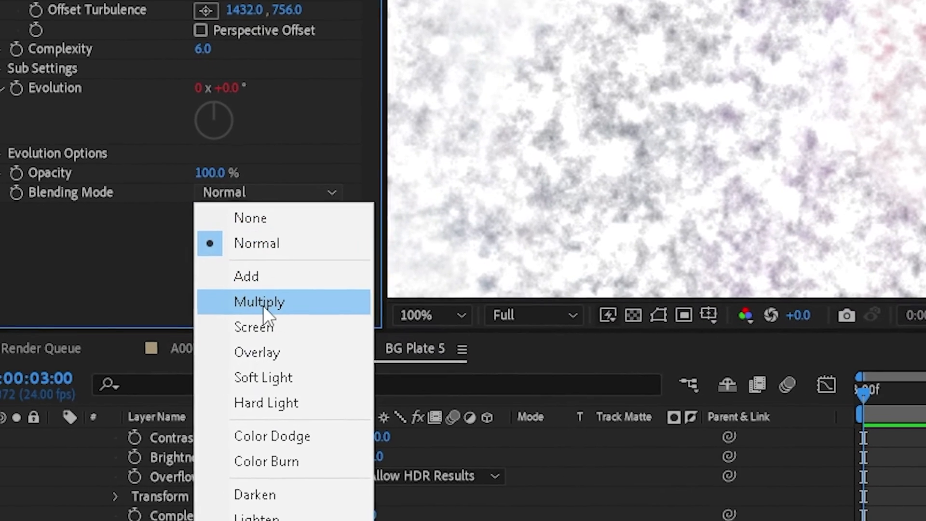
click(215, 337)
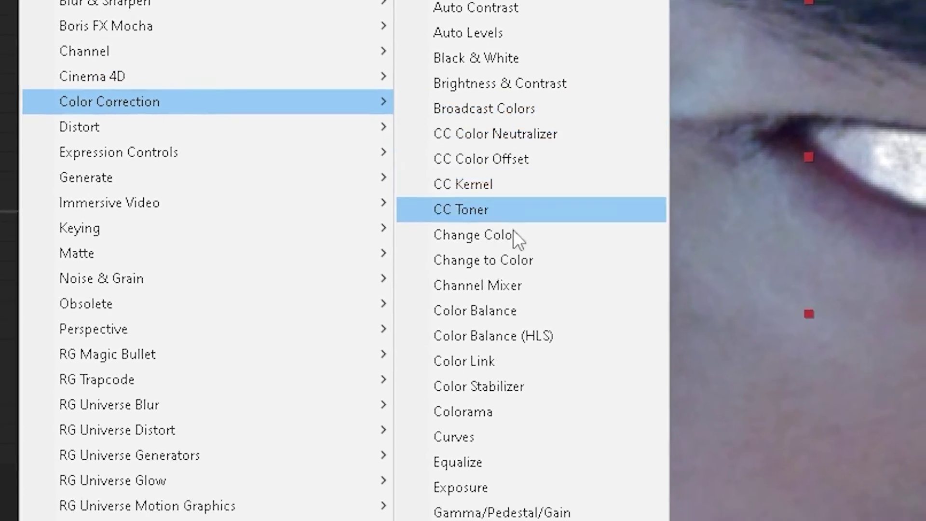
Add Curves to Left Eye Mask, lowering the red channel and raising the blue channel for a cool blue tint
click(485, 515)
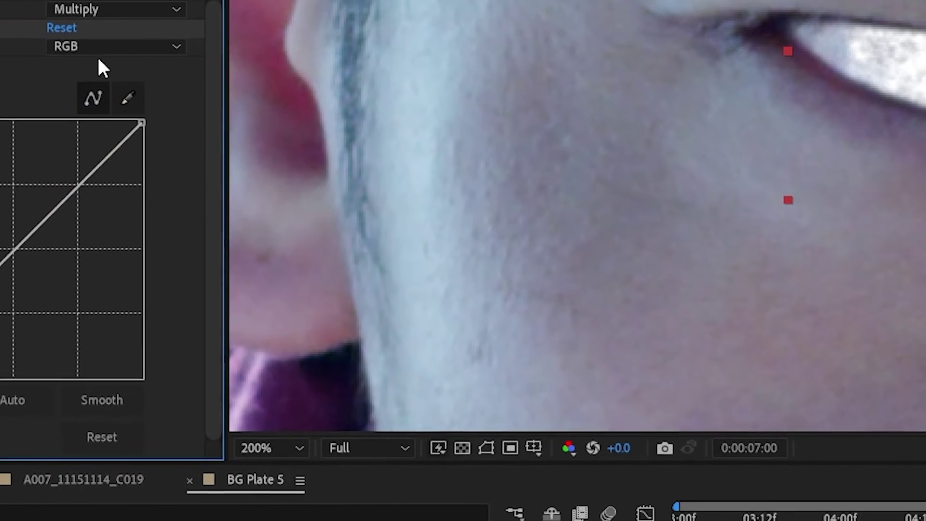
click(58, 34)
click(42, 80)
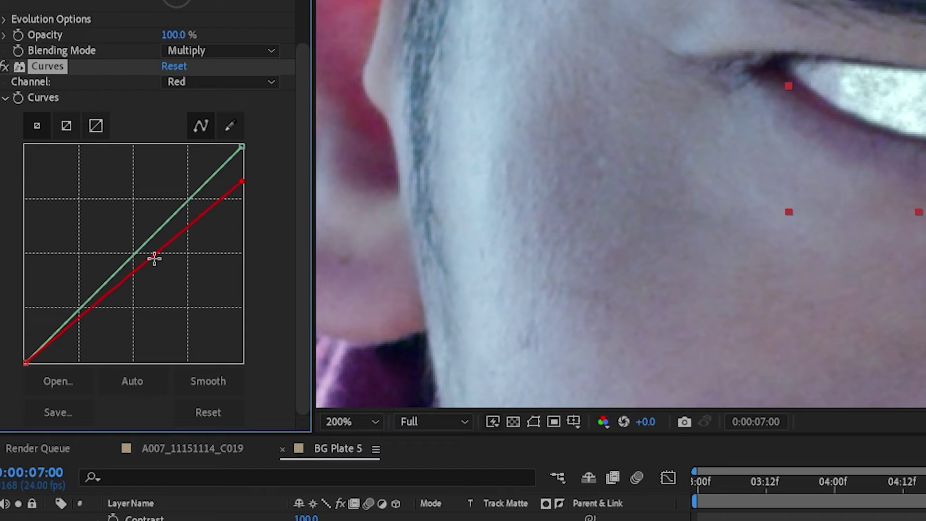
click(216, 85)
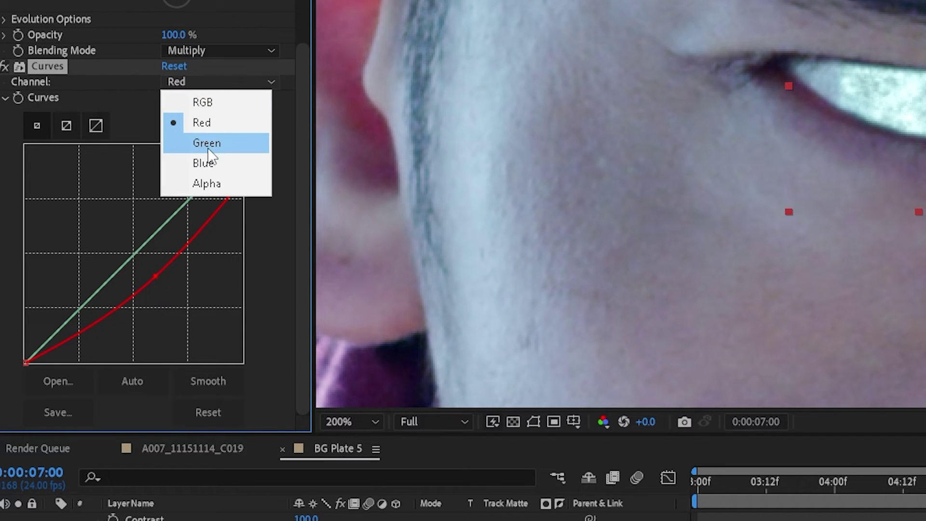
click(203, 162)
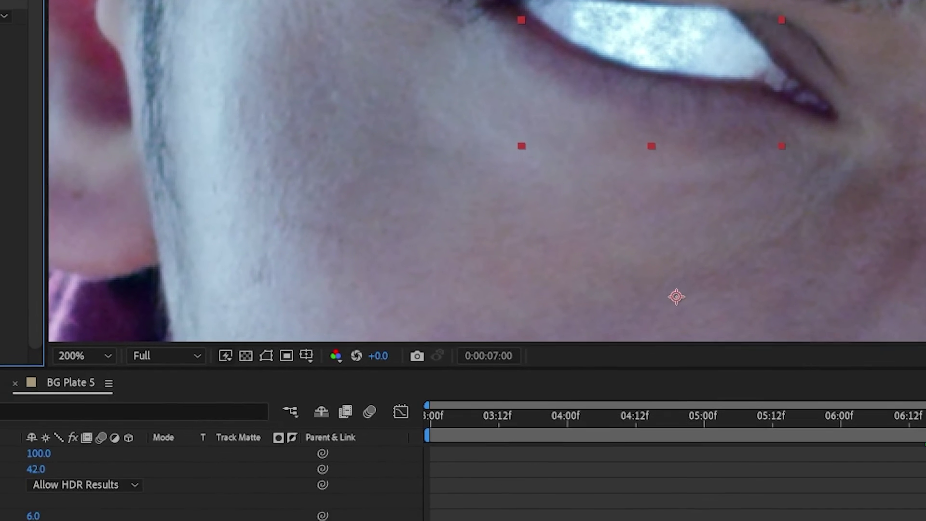
Add Optical Glow to Left Eye Mask and set its alpha channel option to None
click(0, 0)
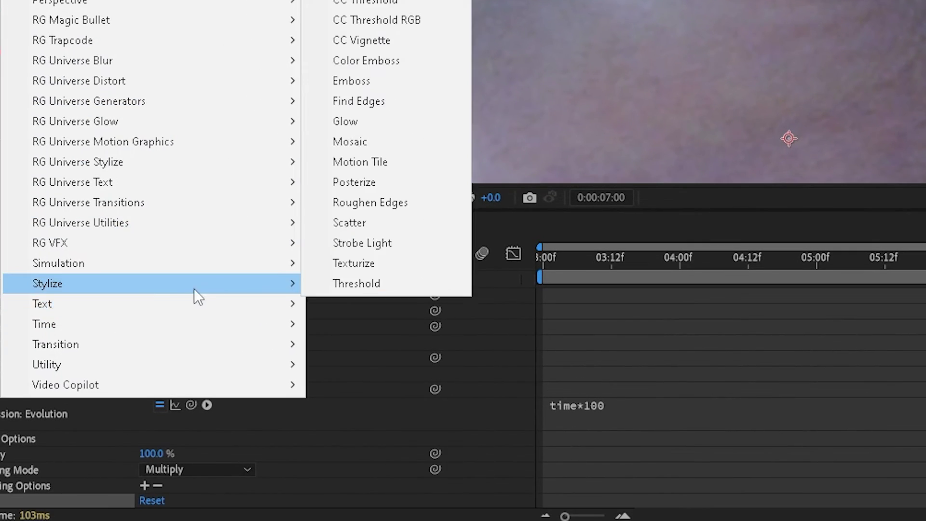
mouse_move(235, 254)
click(378, 324)
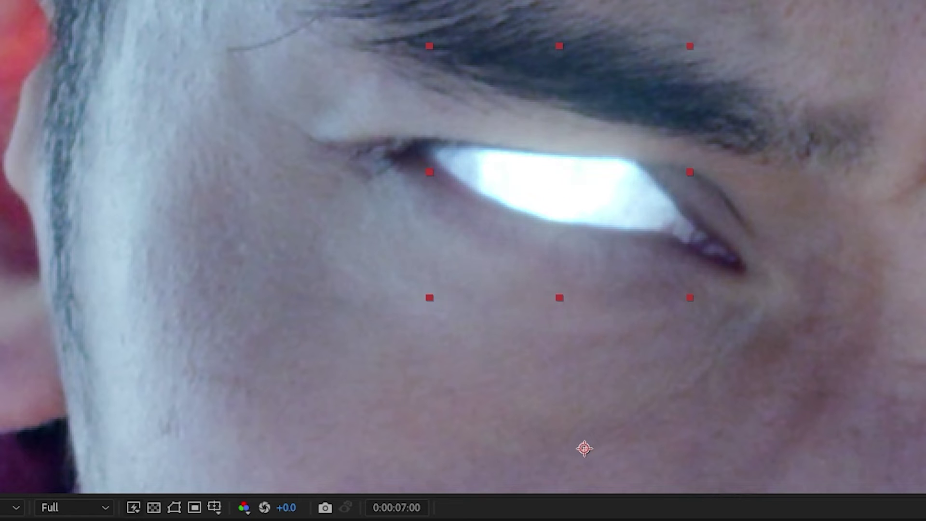
scroll(554, 224, down, 2)
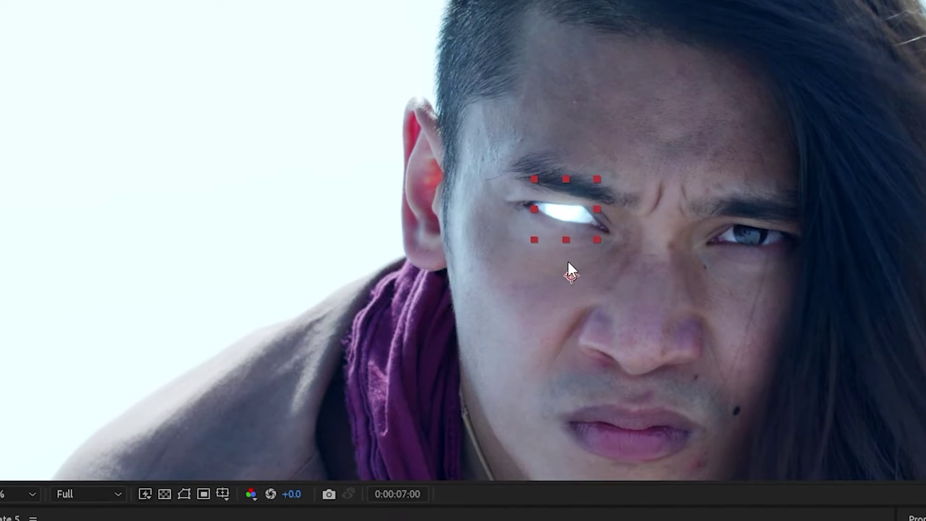
scroll(580, 263, up, 1)
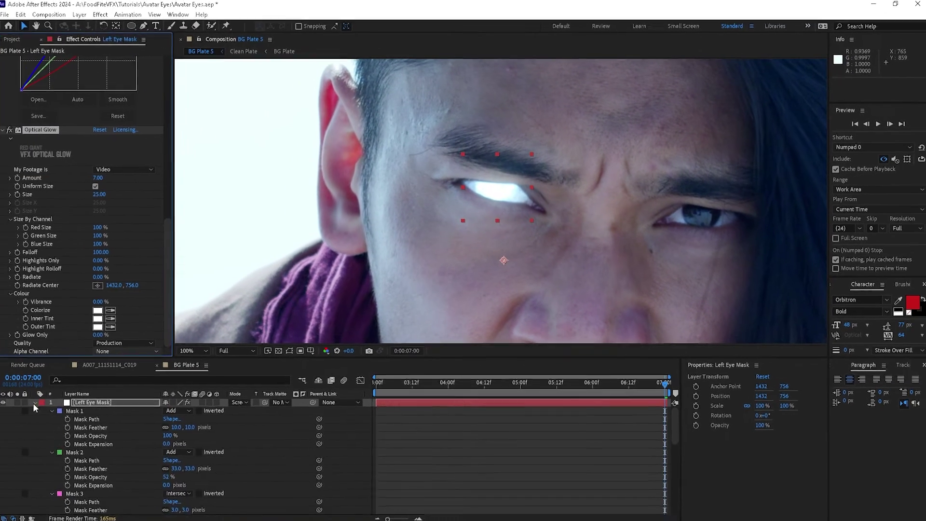
click(35, 402)
click(113, 401)
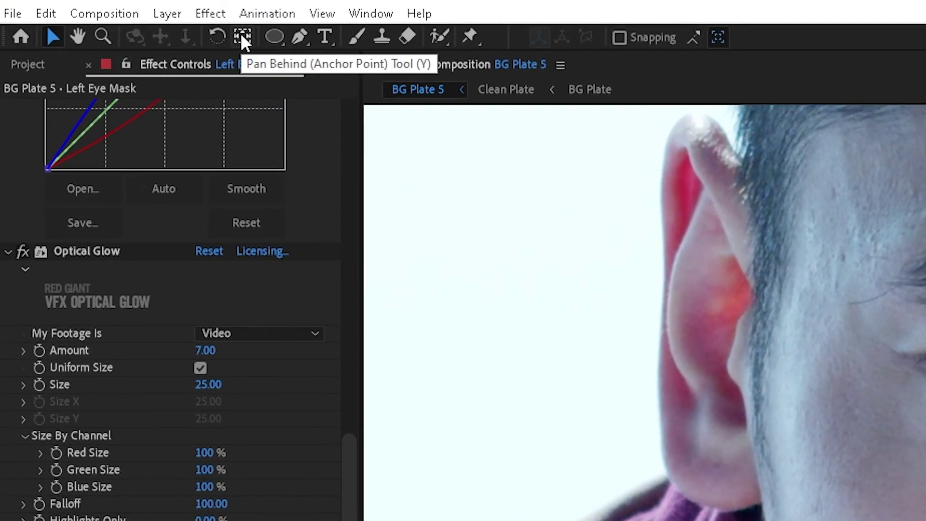
Move Left Eye Mask's anchor point to the centre of the eye and link its position to Left Eye Null's position
click(242, 37)
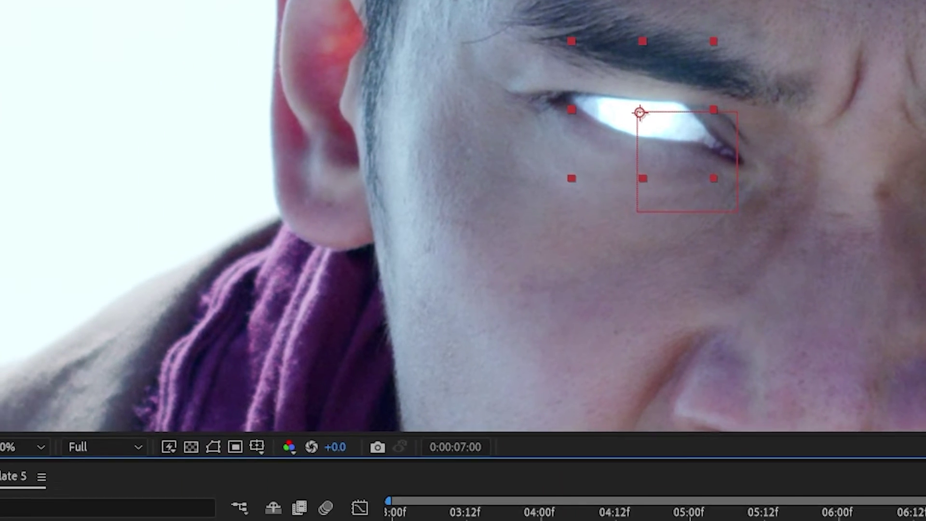
key(p)
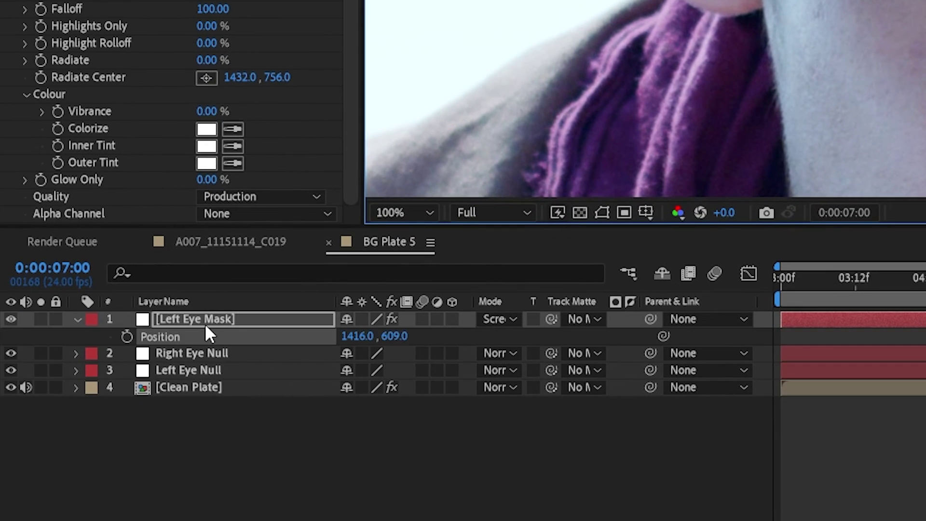
click(190, 372)
key(alt+shift+p)
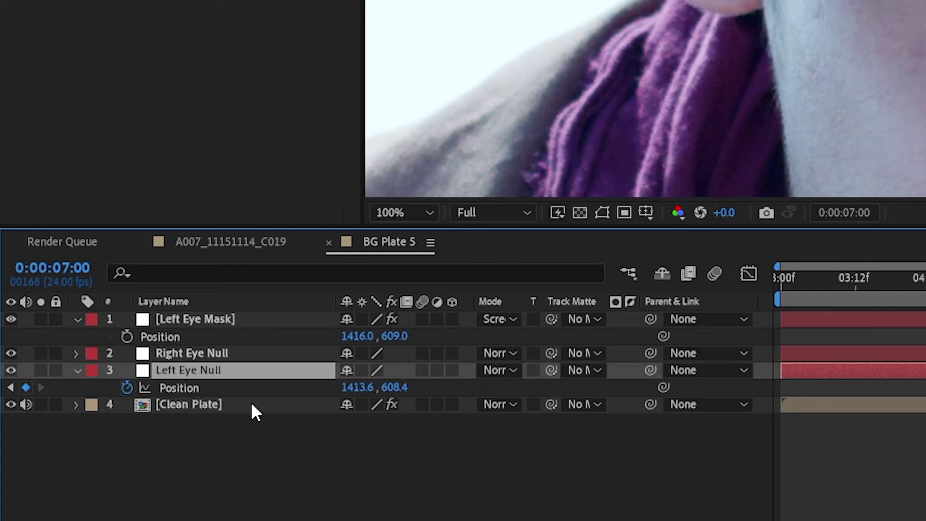
drag(665, 336, 193, 386)
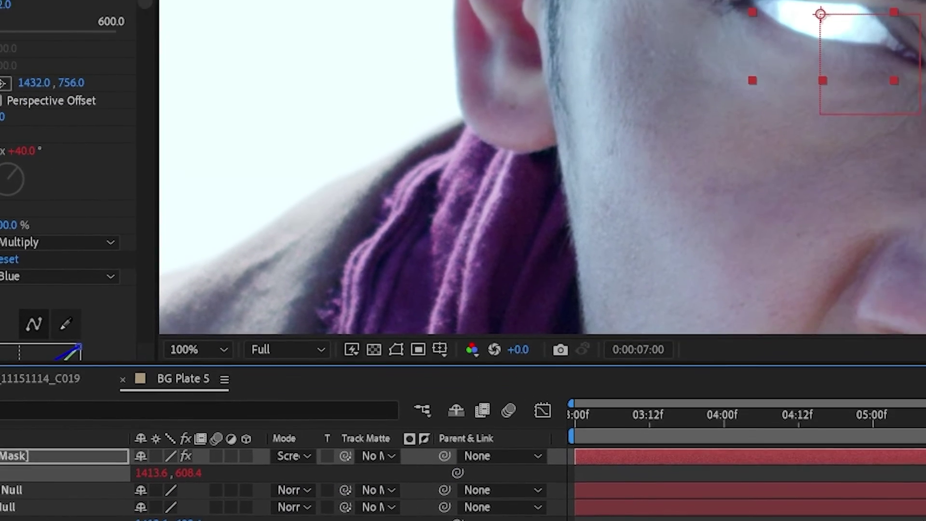
Step back through the frames to where the eye opens and trim Left Eye Mask to start at 0:00:05:09
key(Page_Up)
key(Page_Up)
key(Page_Up)
key(Page_Up)
key(Page_Up)
key(Page_Up)
key(Page_Up)
key(Page_Up)
key(Page_Up)
key(Page_Up)
key(Page_Up)
key(Page_Up)
key(Page_Up)
key(Page_Up)
key(Page_Up)
key(Page_Up)
key(Page_Up)
key(Page_Up)
key(Page_Up)
key(Page_Up)
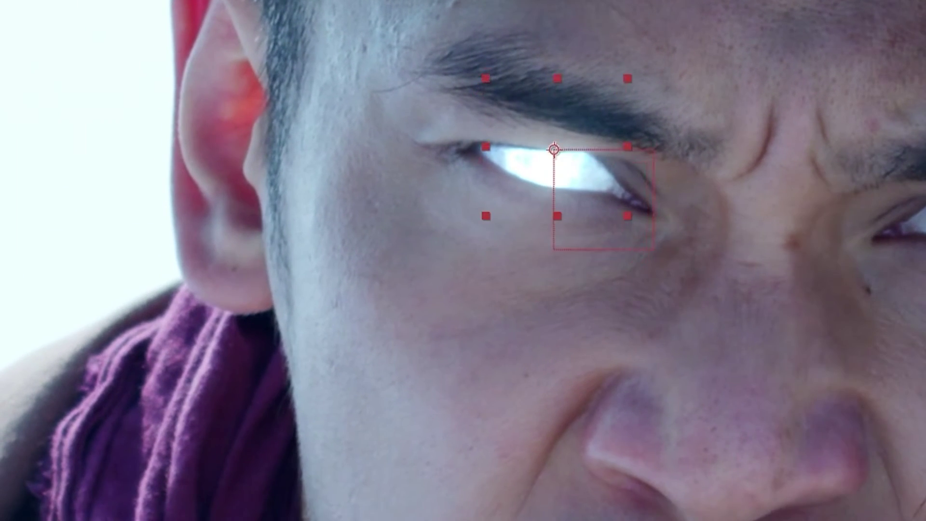
key(Page_Up)
key(Page_Up)
key(Page_Up)
key(Page_Up)
key(Page_Down)
key(Page_Down)
key(Page_Down)
key(Page_Down)
key(Page_Down)
key(Page_Down)
key(Page_Down)
key(Page_Down)
key(Page_Down)
key(Page_Down)
key(Page_Down)
key(Page_Down)
key(Page_Down)
key(Page_Down)
key(Page_Down)
key(Page_Down)
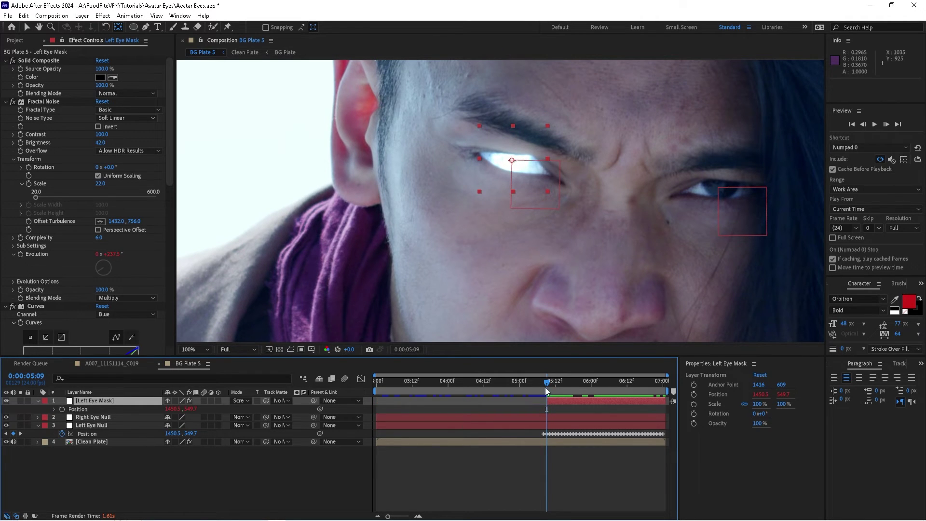
Play the composition from 0:00:03:00 to check how the glowing mask follows the left eye
drag(488, 381, 360, 388)
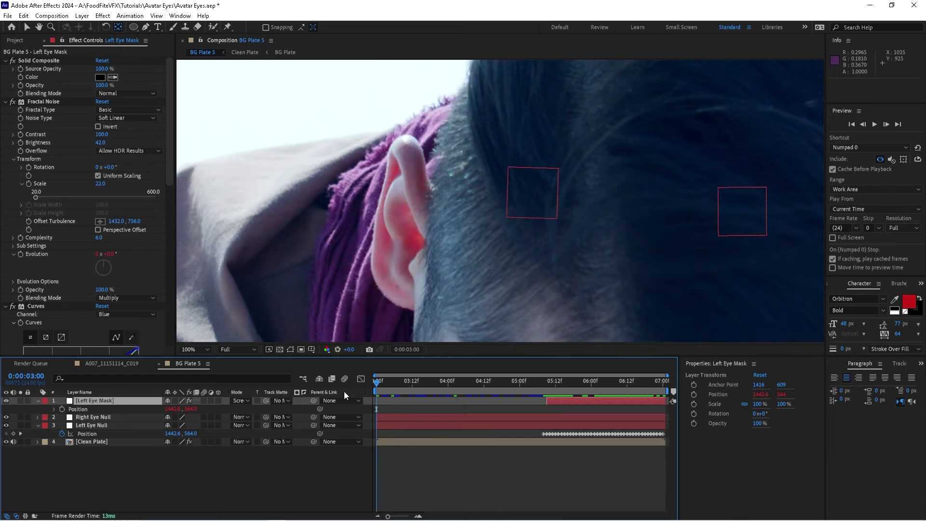
key(space)
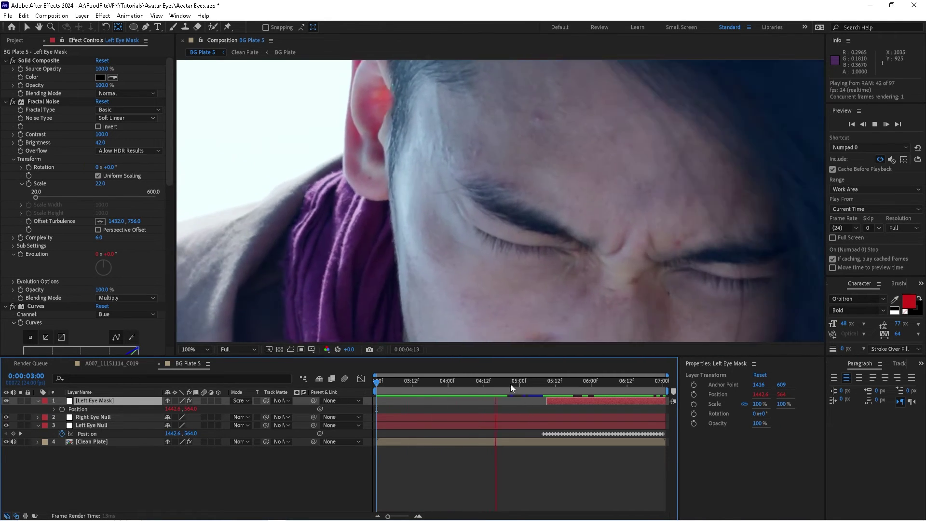
Return to 0:00:07:00 and duplicate the Left Eye Mask layer
drag(510, 384, 678, 413)
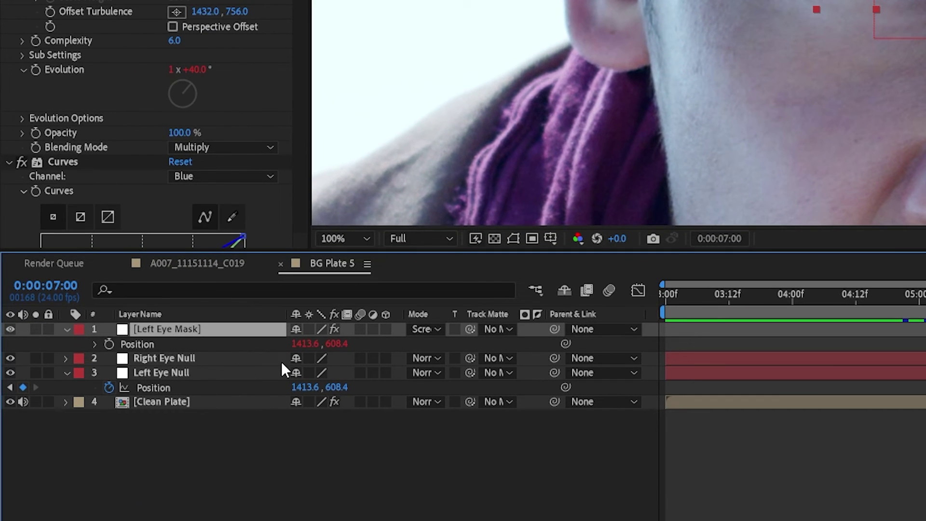
key(ctrl+d)
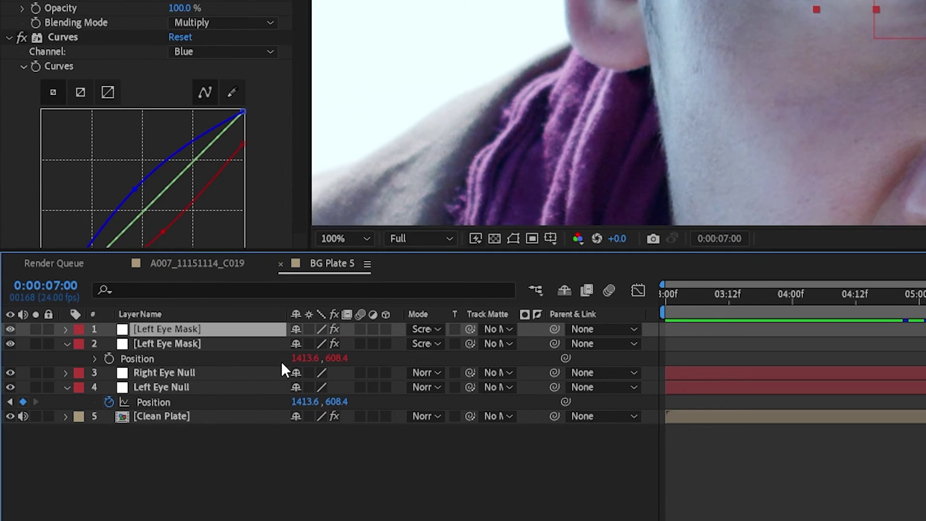
Rename the duplicated mask layer as Right Eye Mask and link its position to Right Eye Null's position
key(Return)
text(Right)
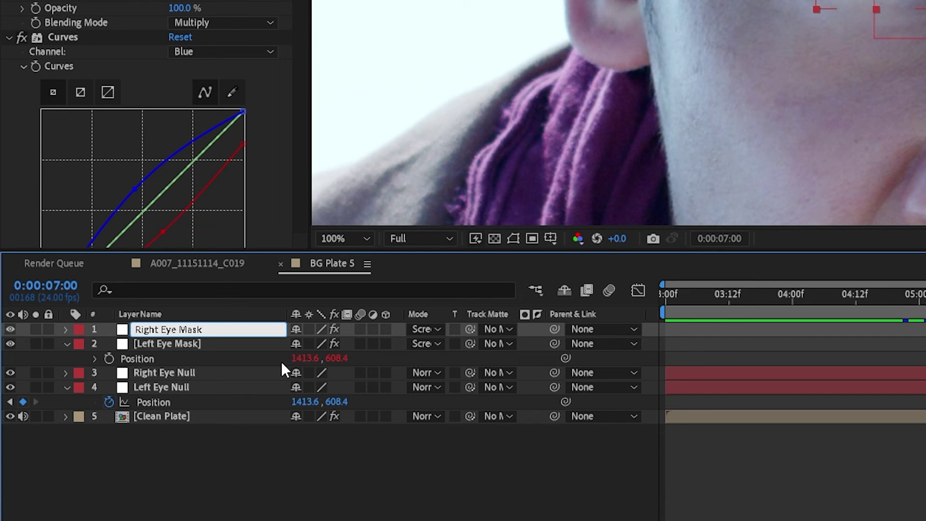
key(Return)
key(p)
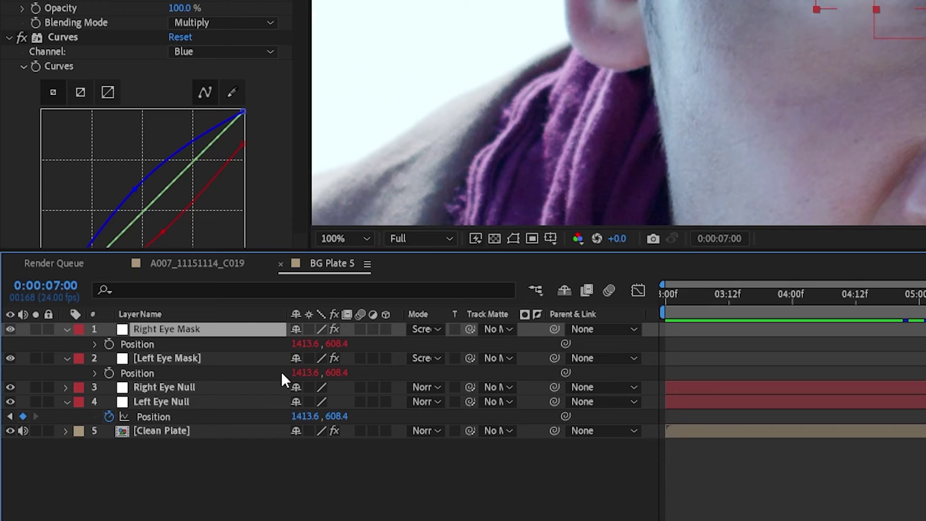
click(163, 388)
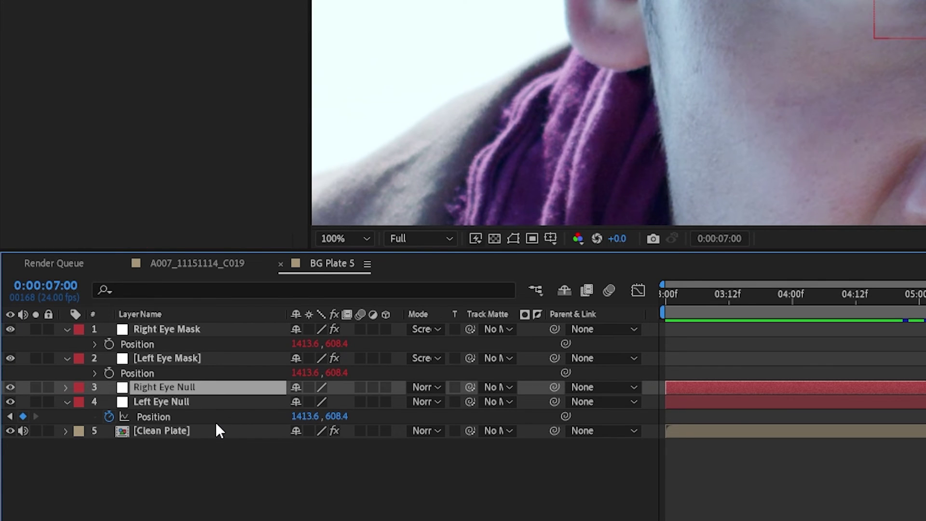
key(p)
drag(566, 344, 163, 401)
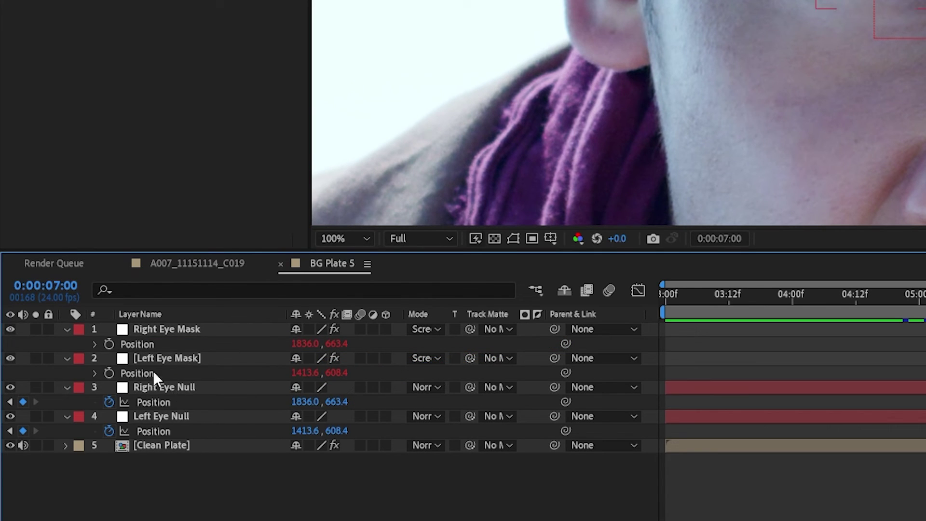
Flip Right Eye Mask horizontally and rotate it about 12° clockwise to match the slant of the right eye
click(167, 329)
right_click(164, 332)
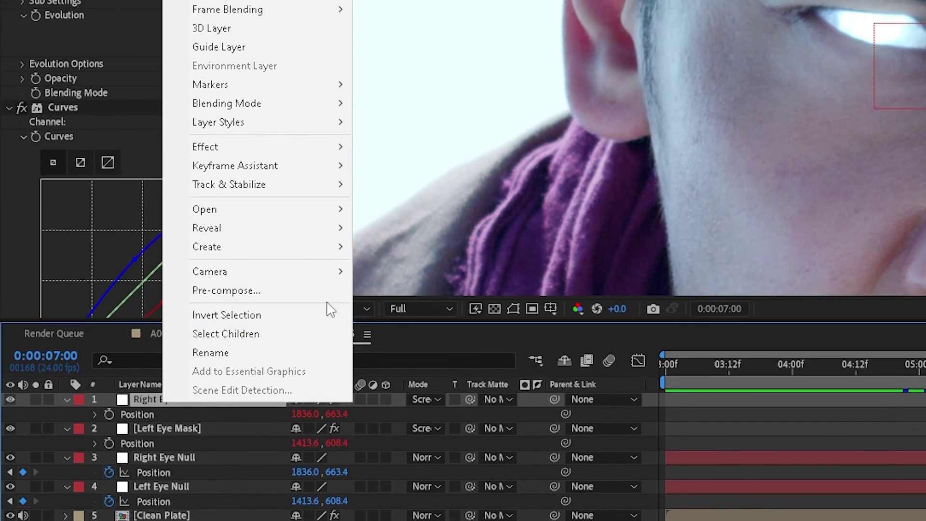
mouse_move(314, 0)
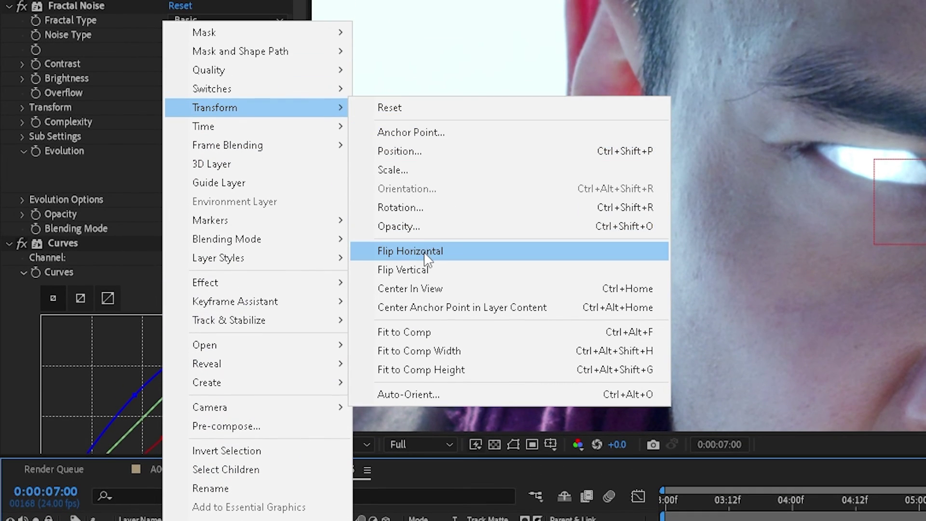
click(437, 252)
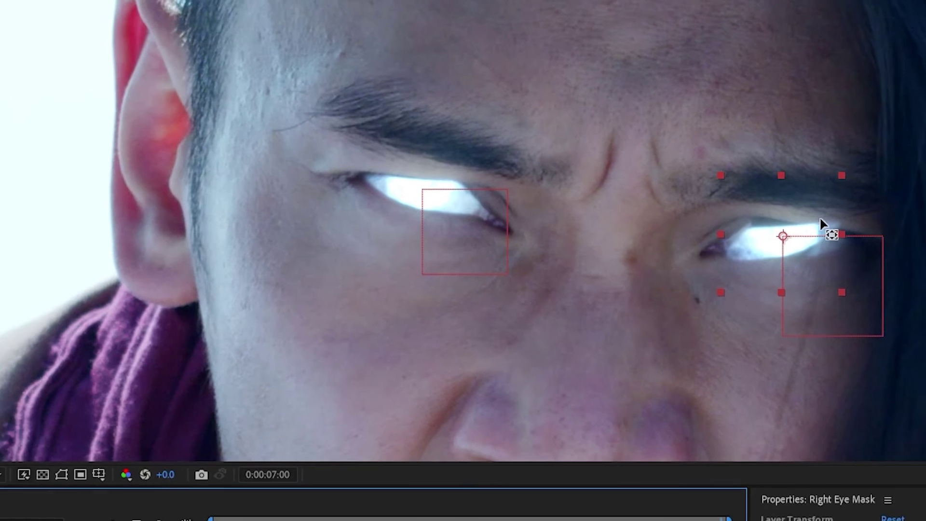
key(w)
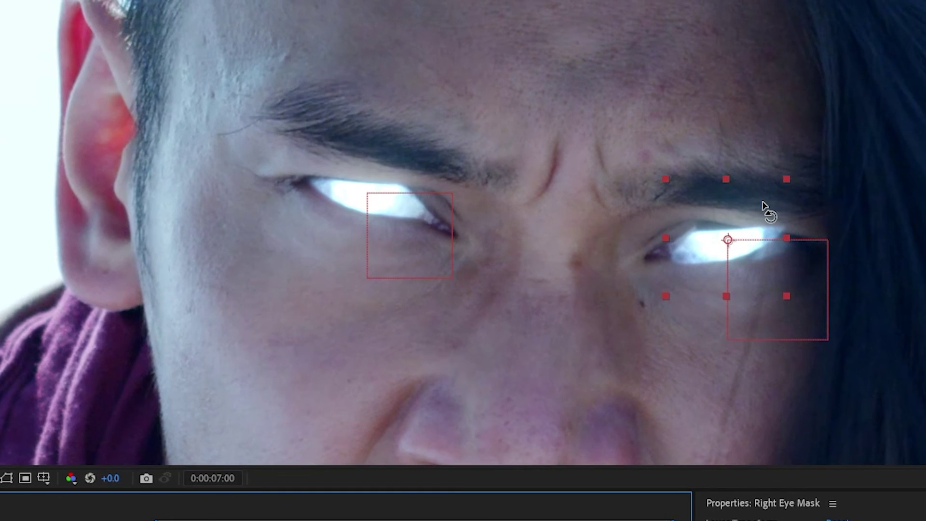
drag(760, 203, 773, 210)
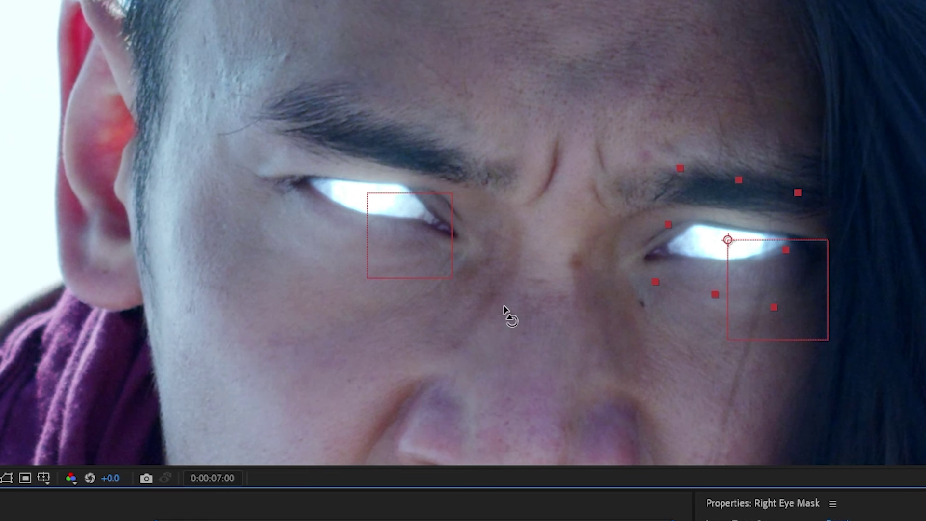
Scrub through the timeline to check both glowing eyes, stopping at 0:00:06:16, and open the A007_11151114_C019 composition
scroll(527, 309, down, 1)
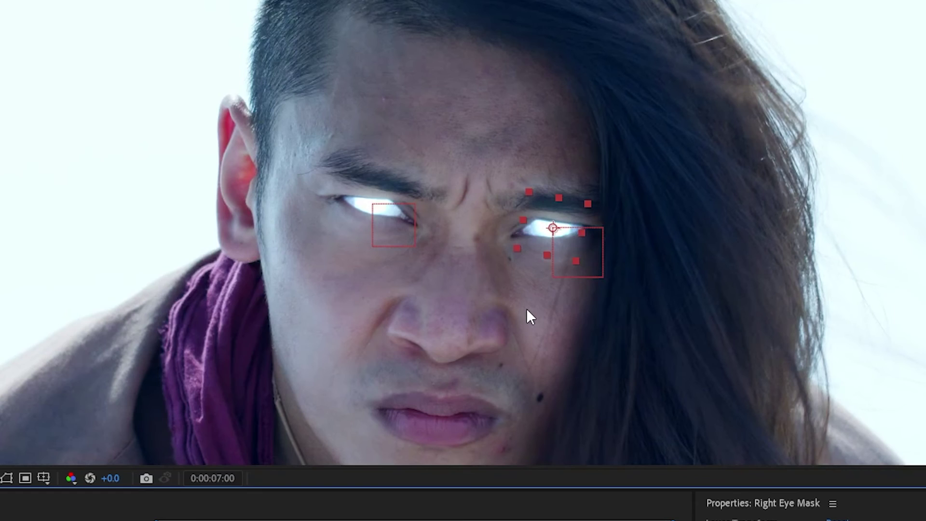
click(583, 326)
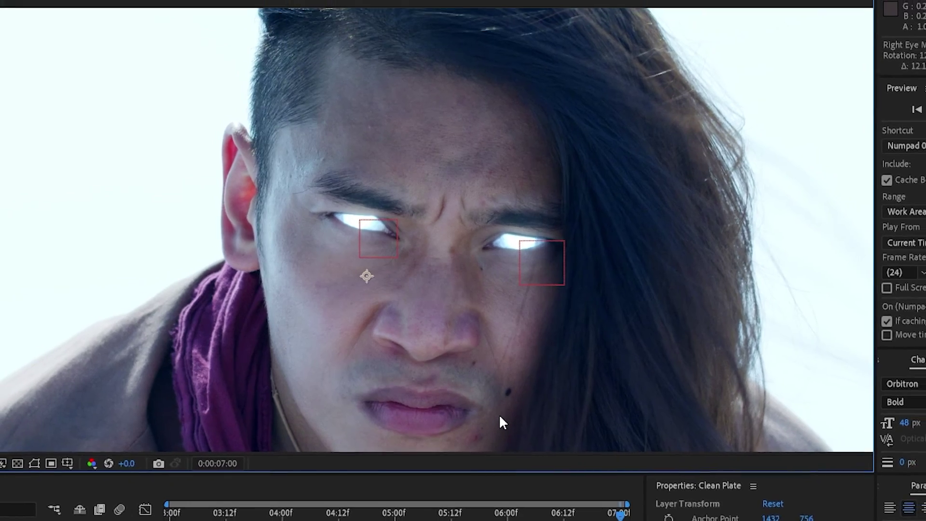
drag(486, 512, 438, 520)
drag(469, 471, 512, 472)
drag(560, 411, 641, 399)
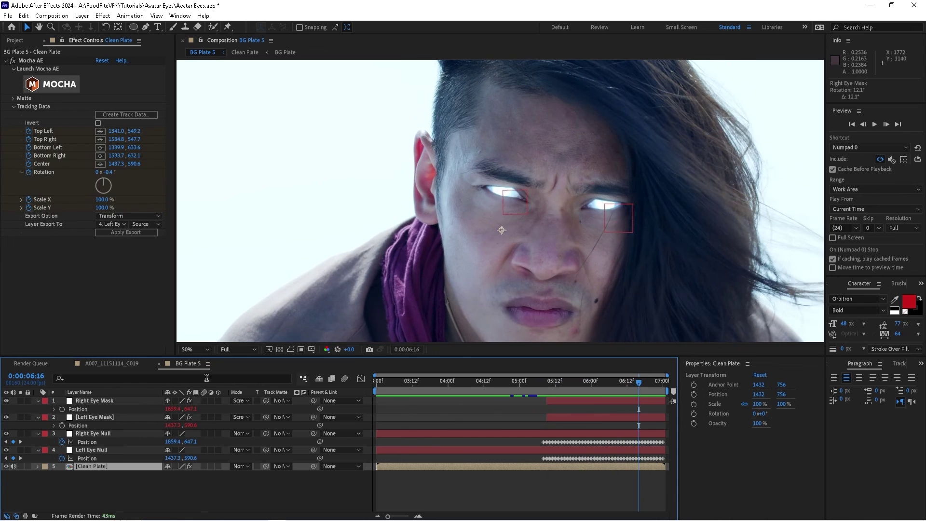
click(105, 363)
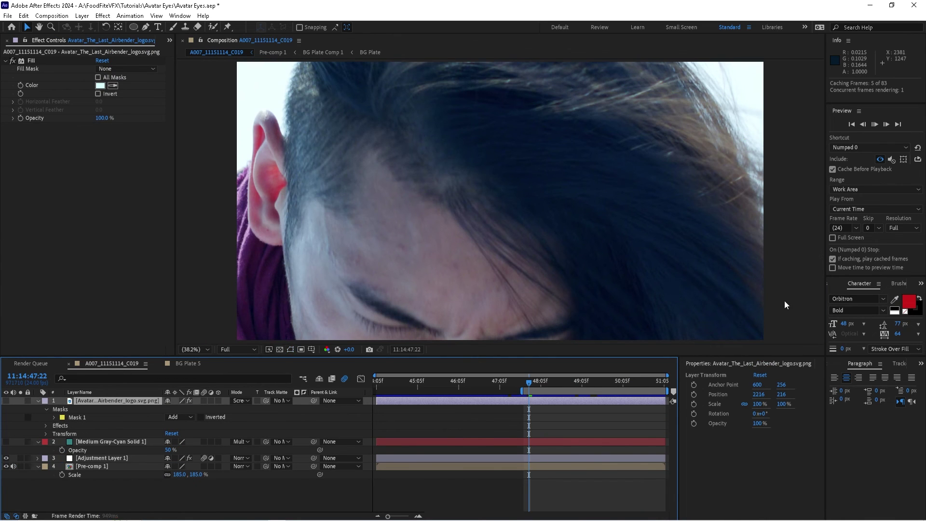